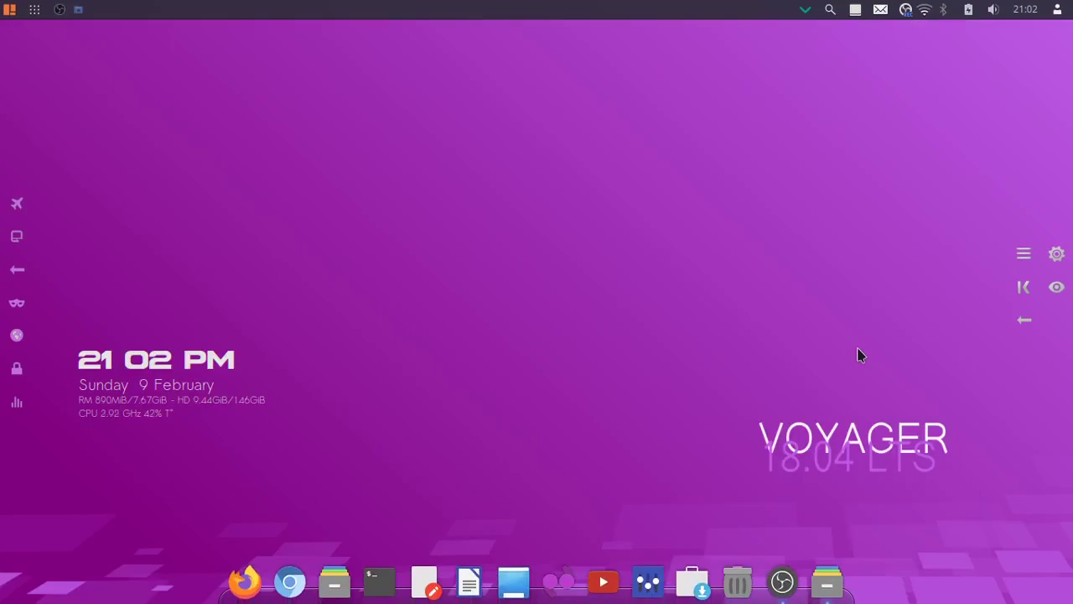
- Open Voyager Box and bring up the list of built-in Voyager themes from the Voyager Wall option
{"action": "left_click", "coordinate": [1056, 287]}
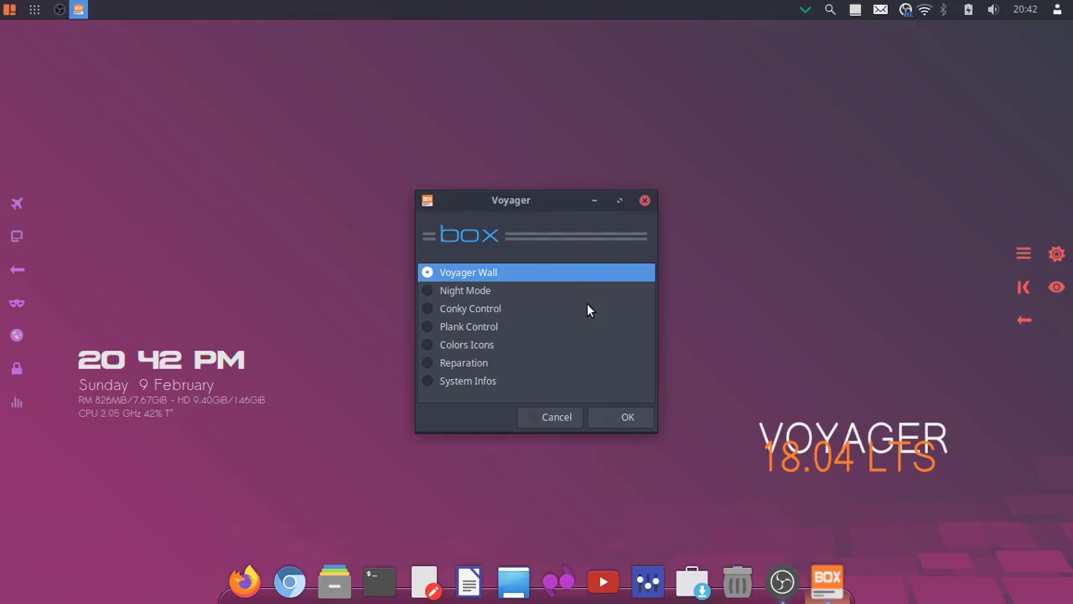
{"action": "left_click", "coordinate": [627, 418]}
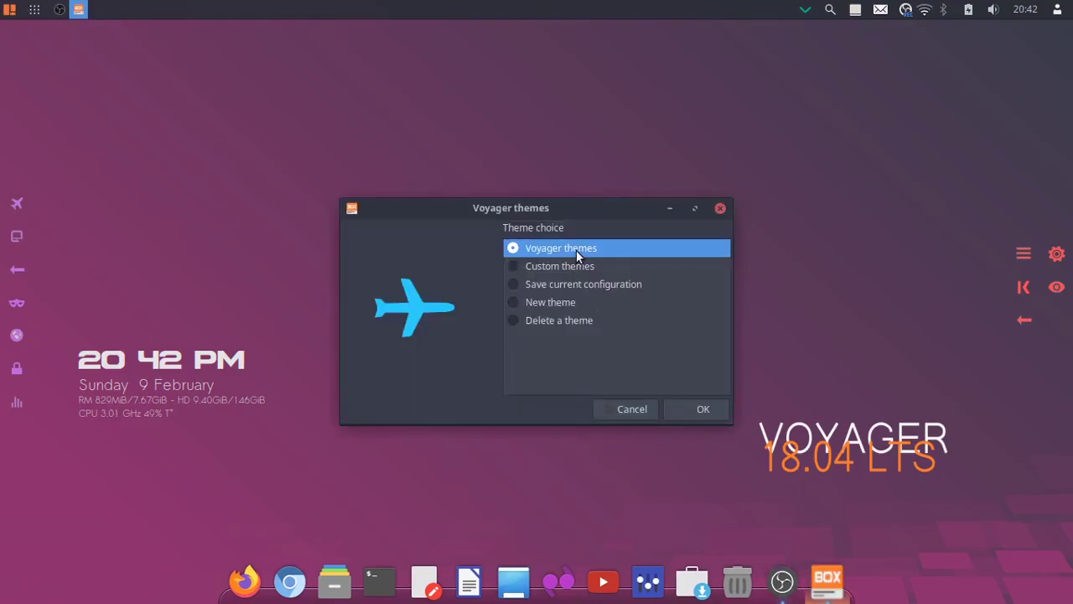
{"action": "left_click", "coordinate": [680, 407]}
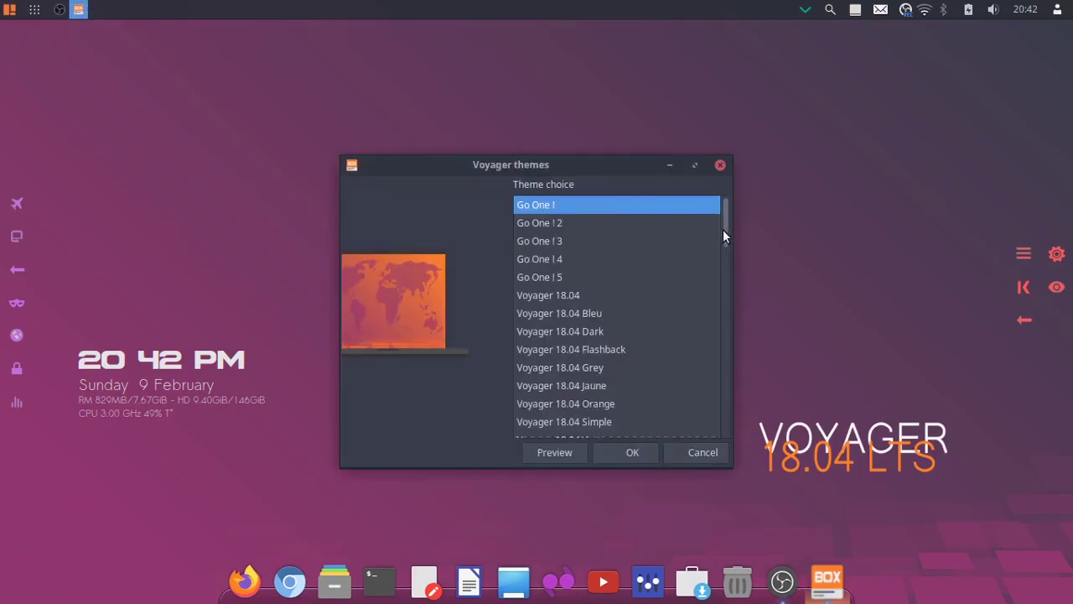
{"action": "left_click_drag", "start_coordinate": [723, 233], "coordinate": [709, 215]}
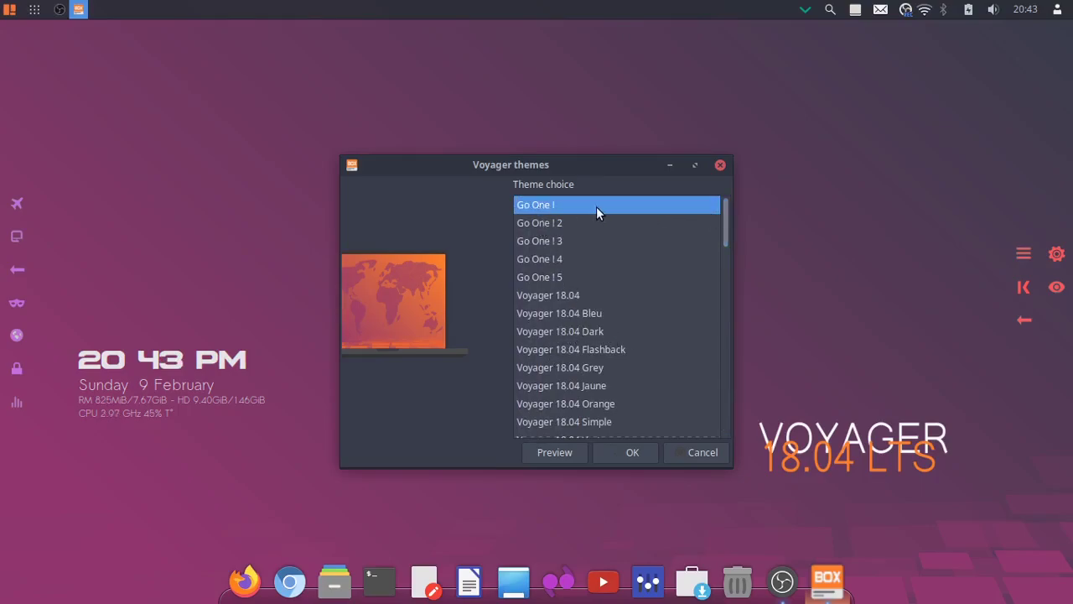
- Preview the Go One ! and Go One ! 2 themes, hiding and restoring the theme window to see the full desktop
{"action": "left_click", "coordinate": [554, 451]}
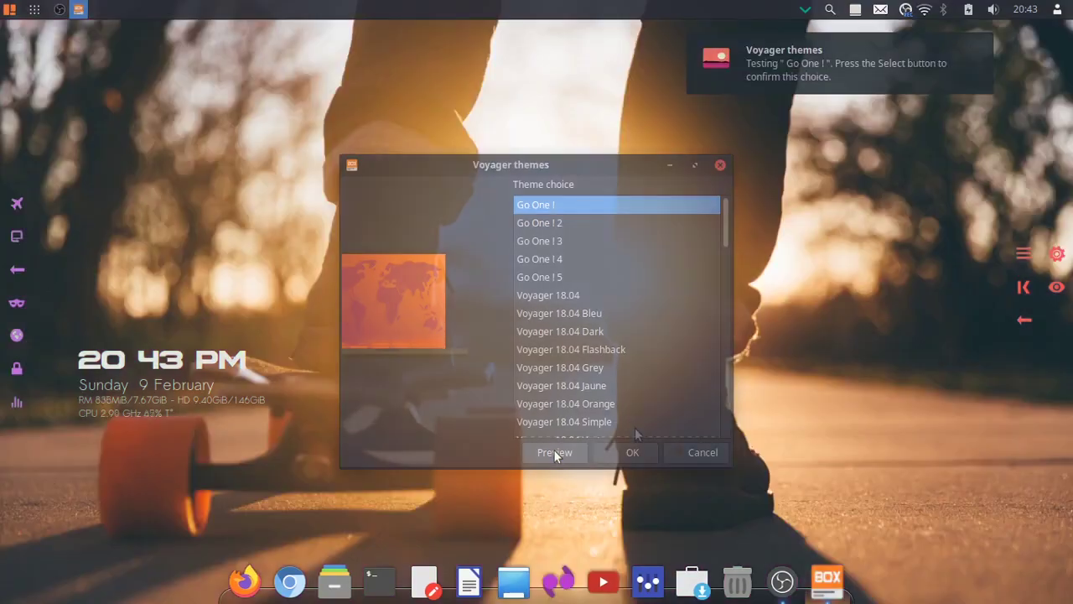
{"action": "left_click", "coordinate": [555, 452]}
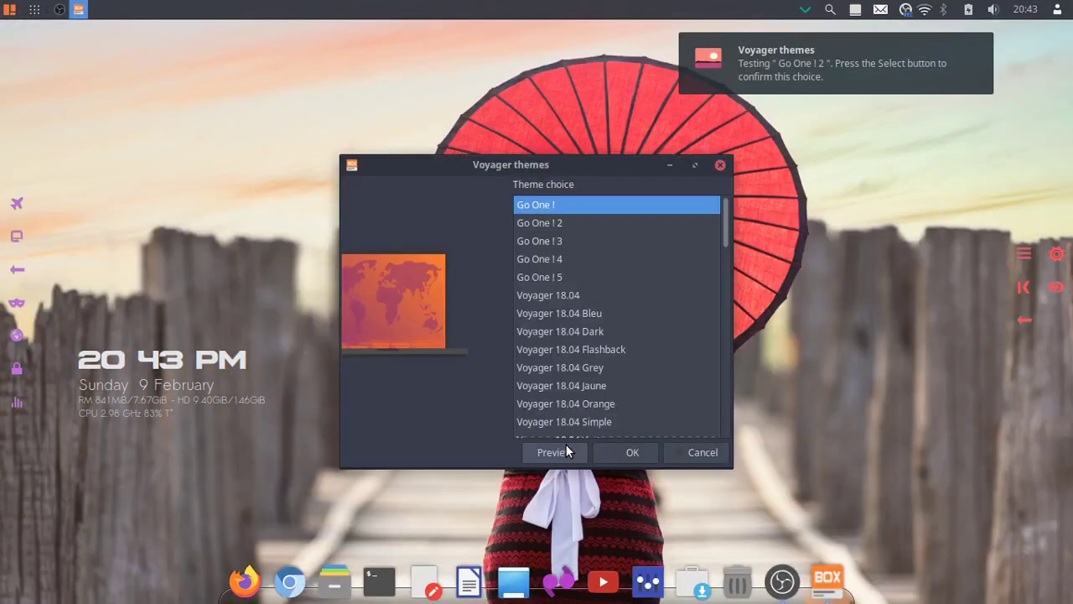
{"action": "left_click", "coordinate": [669, 165]}
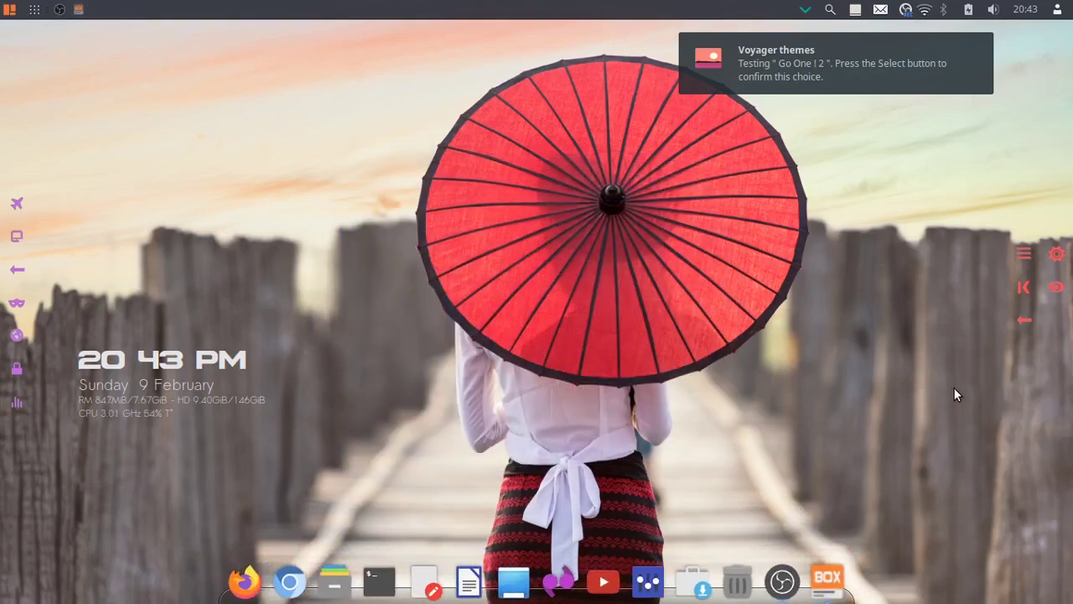
{"action": "left_click", "coordinate": [828, 577]}
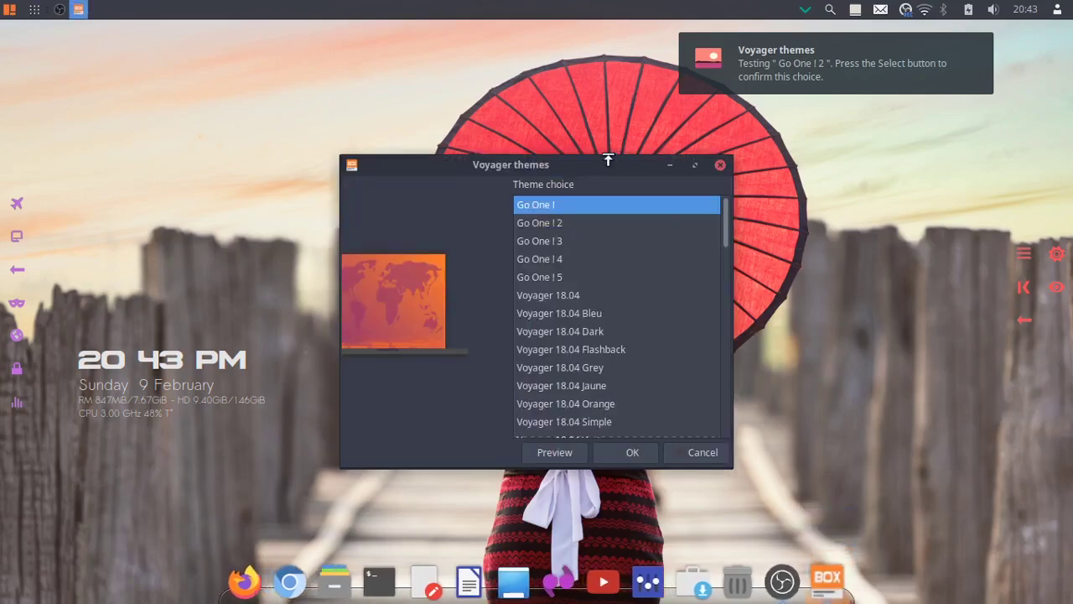
- Select the Go One ! 2 theme in the list and preview it again
{"action": "left_click", "coordinate": [571, 225]}
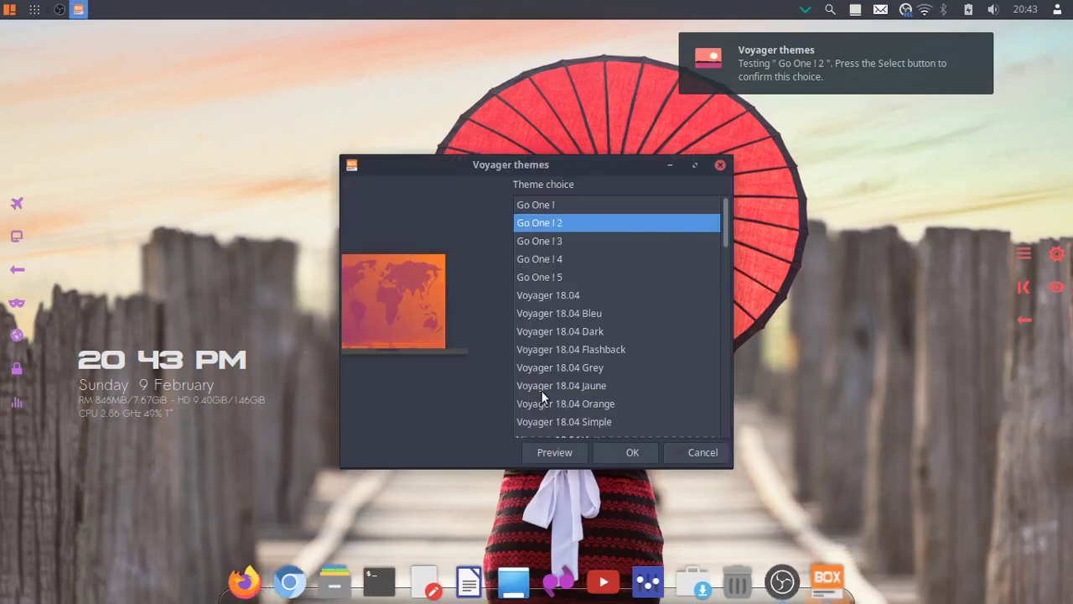
{"action": "left_click", "coordinate": [552, 448]}
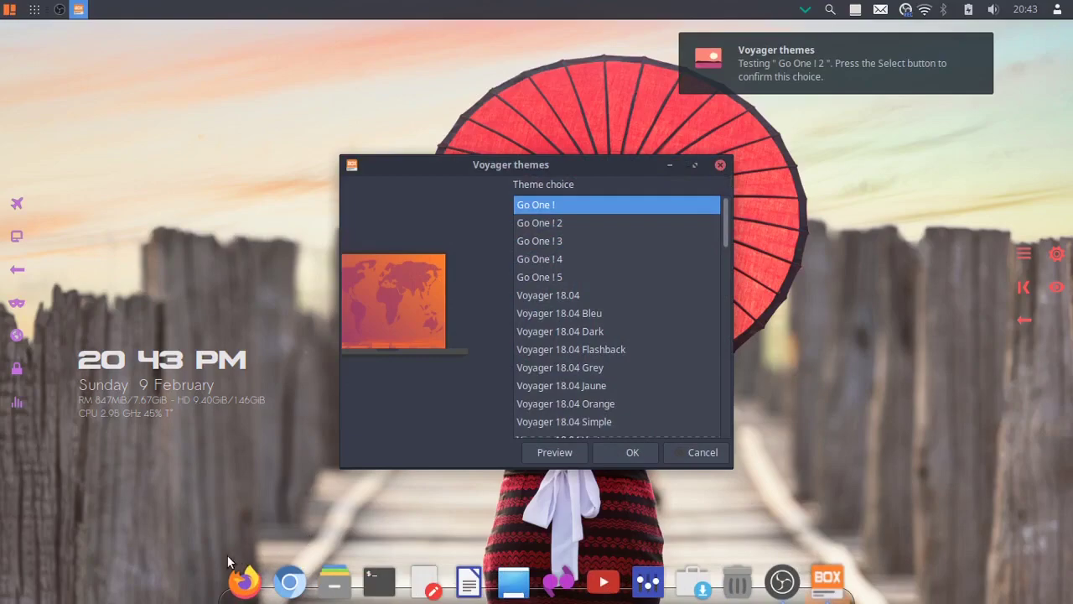
{"action": "left_click", "coordinate": [537, 223]}
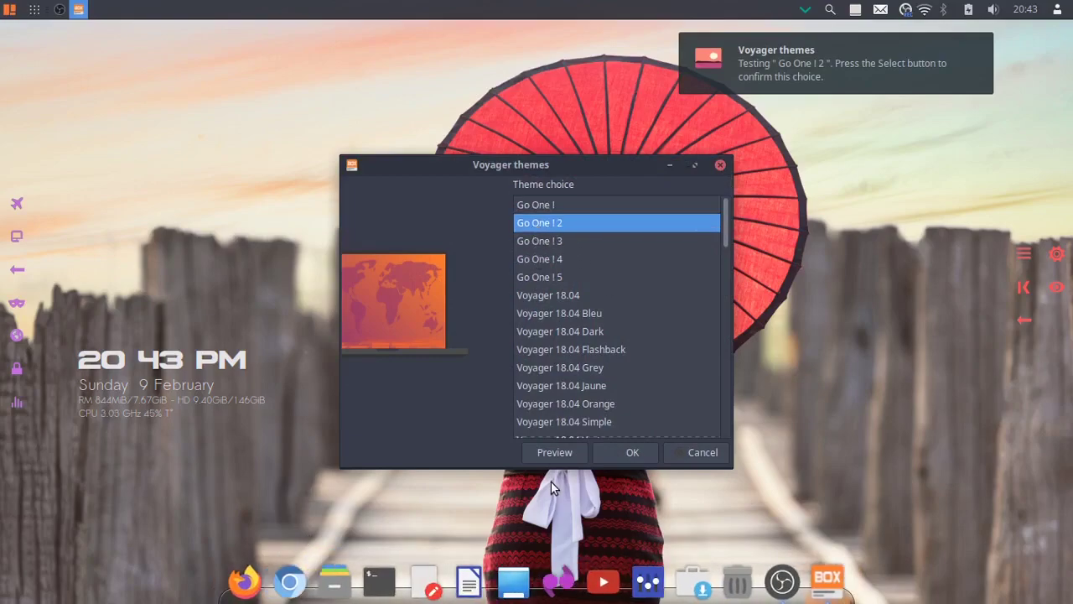
{"action": "left_click", "coordinate": [549, 453]}
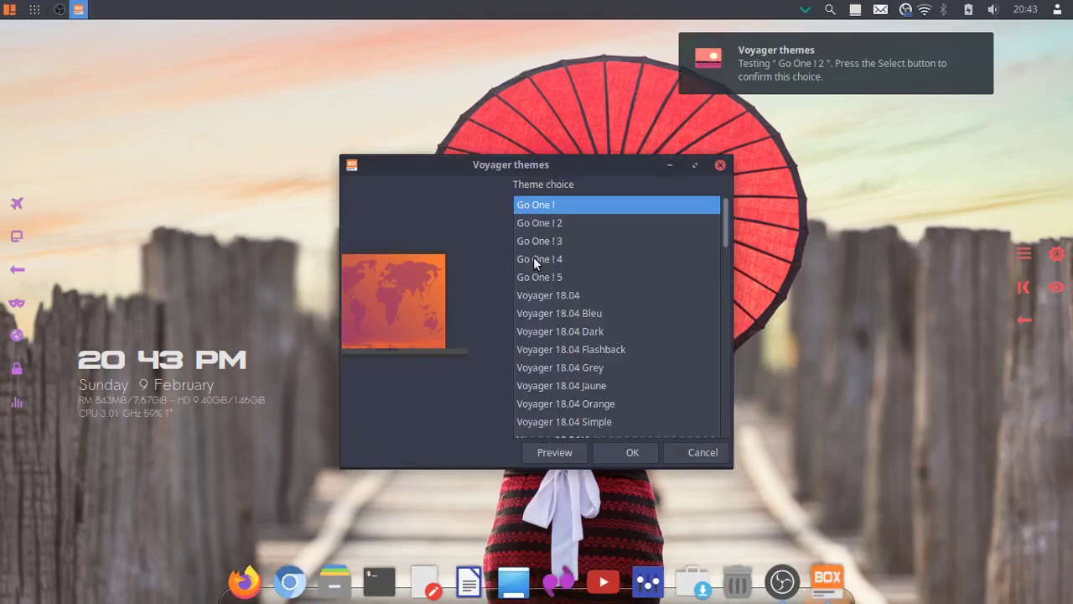
- Preview the Go One ! 4 and Go One ! 5 themes, checking how the applications menu looks with the latter
{"action": "left_click", "coordinate": [533, 258]}
{"action": "left_click", "coordinate": [551, 452]}
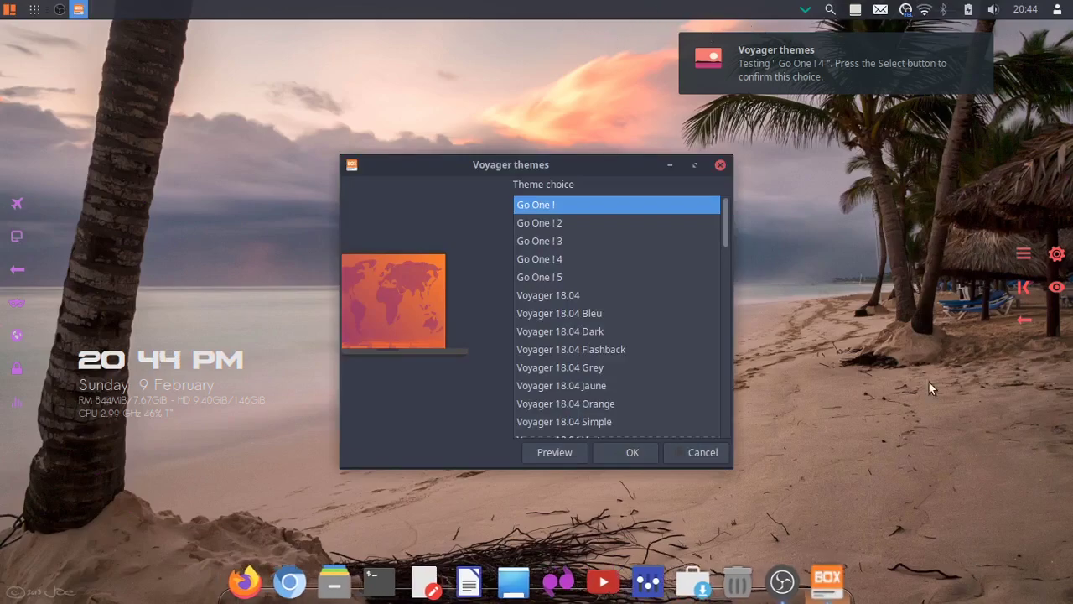
{"action": "left_click", "coordinate": [574, 277]}
{"action": "left_click", "coordinate": [552, 453]}
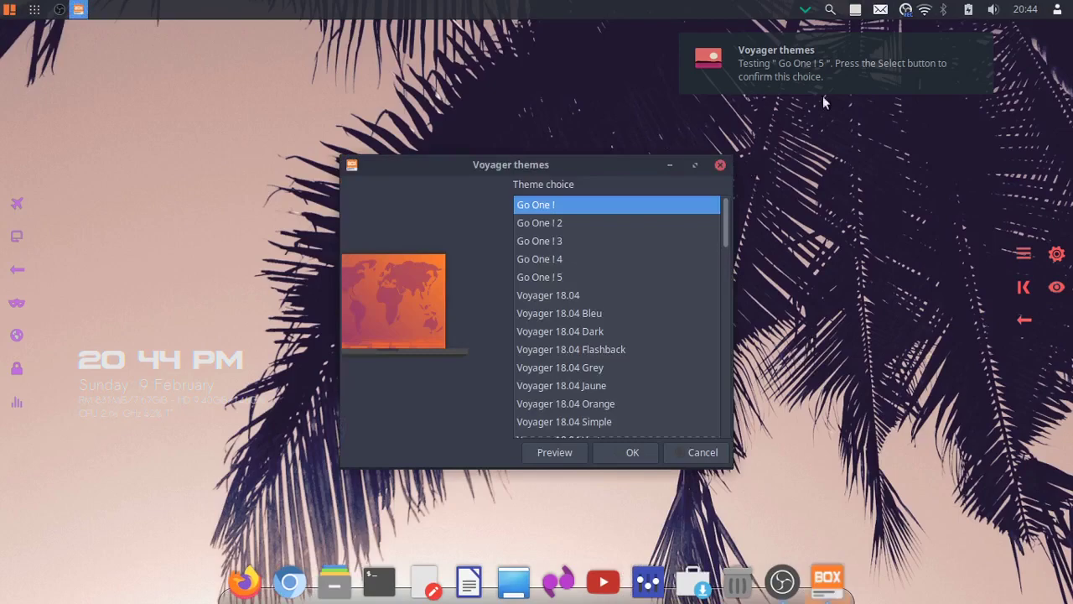
{"action": "left_click", "coordinate": [11, 9]}
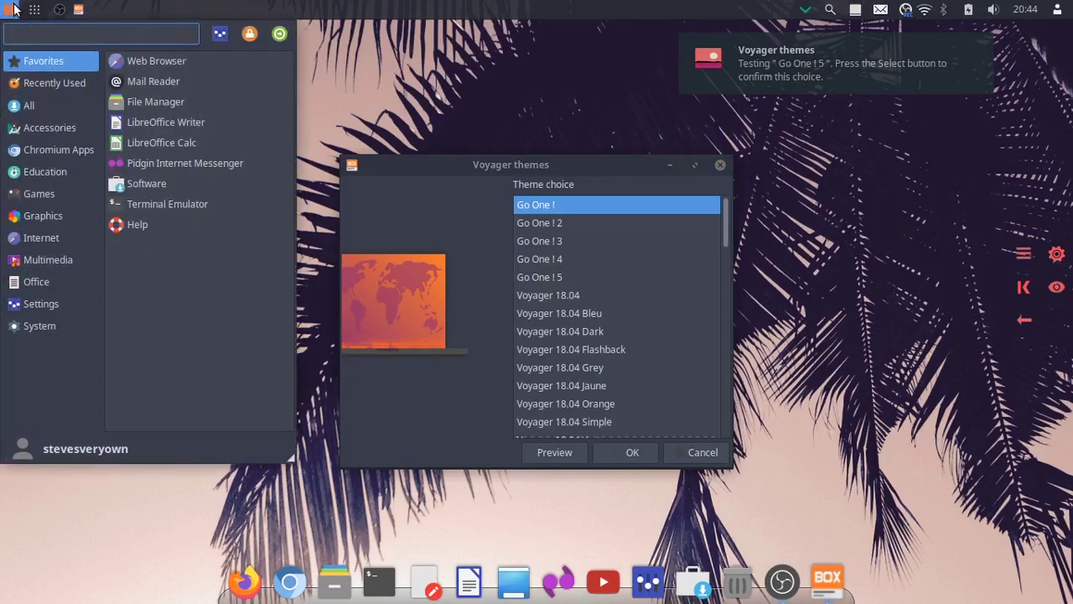
{"action": "left_click", "coordinate": [462, 36]}
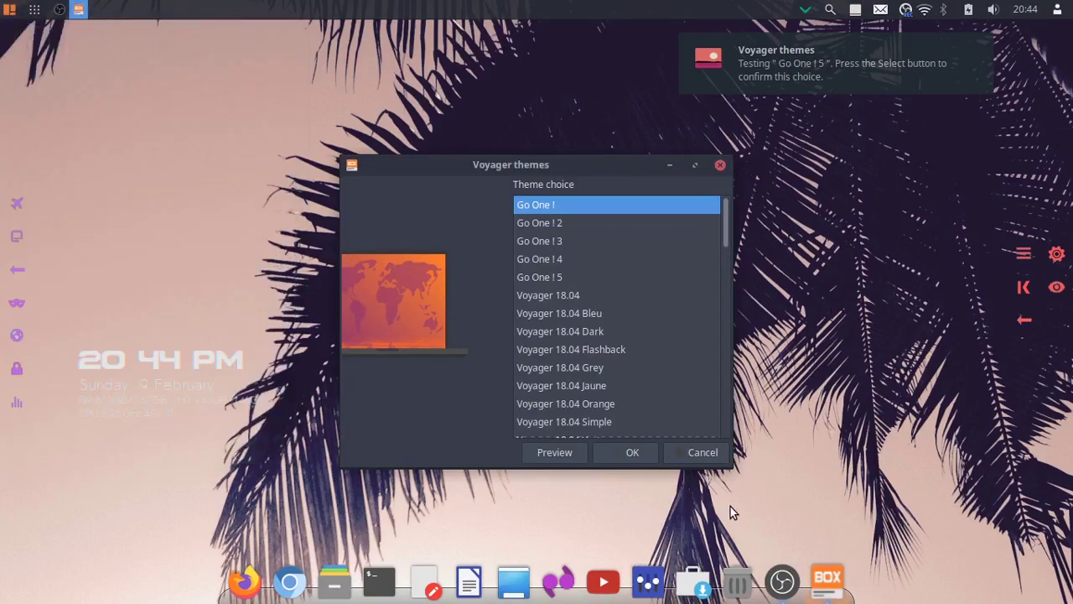
- Preview the Voyager Walking theme at the end of the list and cancel the theme choice
{"action": "scroll", "coordinate": [609, 334], "scroll_direction": "down", "scroll_amount": 10}
{"action": "scroll", "coordinate": [606, 332], "scroll_direction": "down", "scroll_amount": 6}
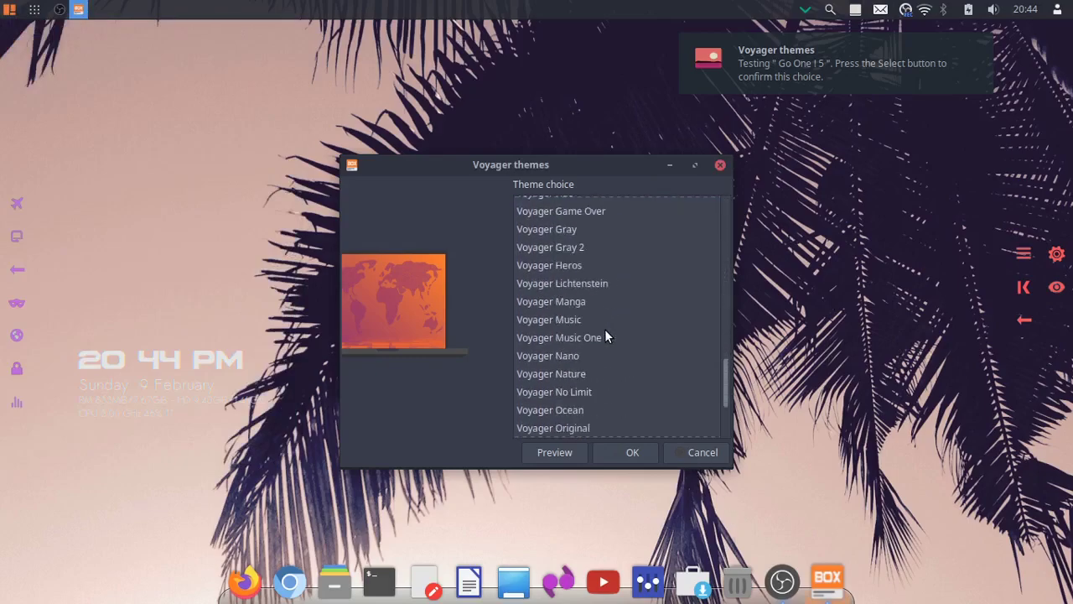
{"action": "left_click", "coordinate": [573, 428]}
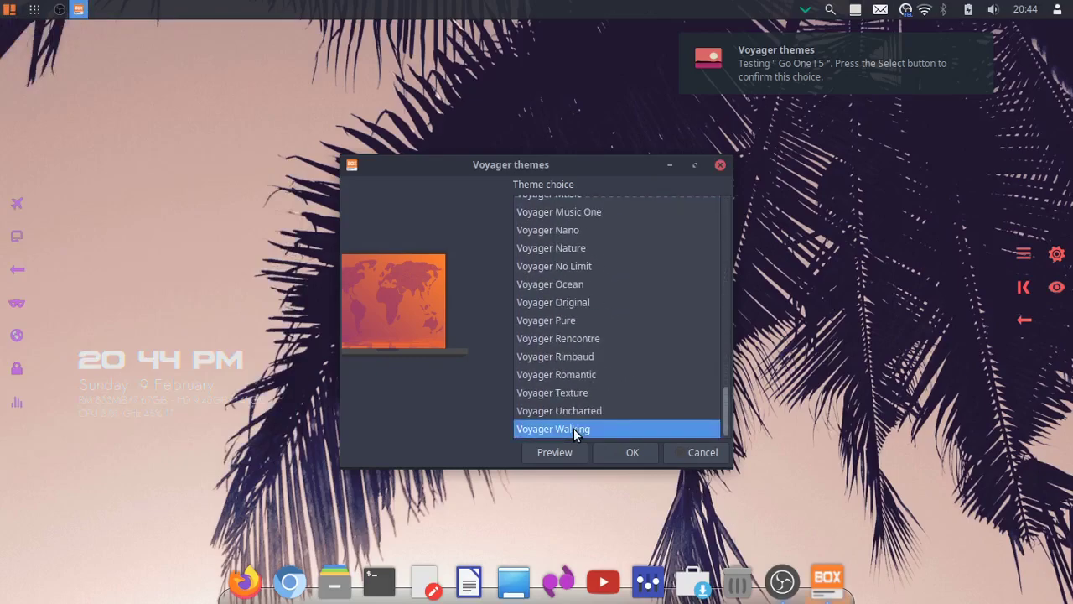
{"action": "left_click", "coordinate": [554, 454]}
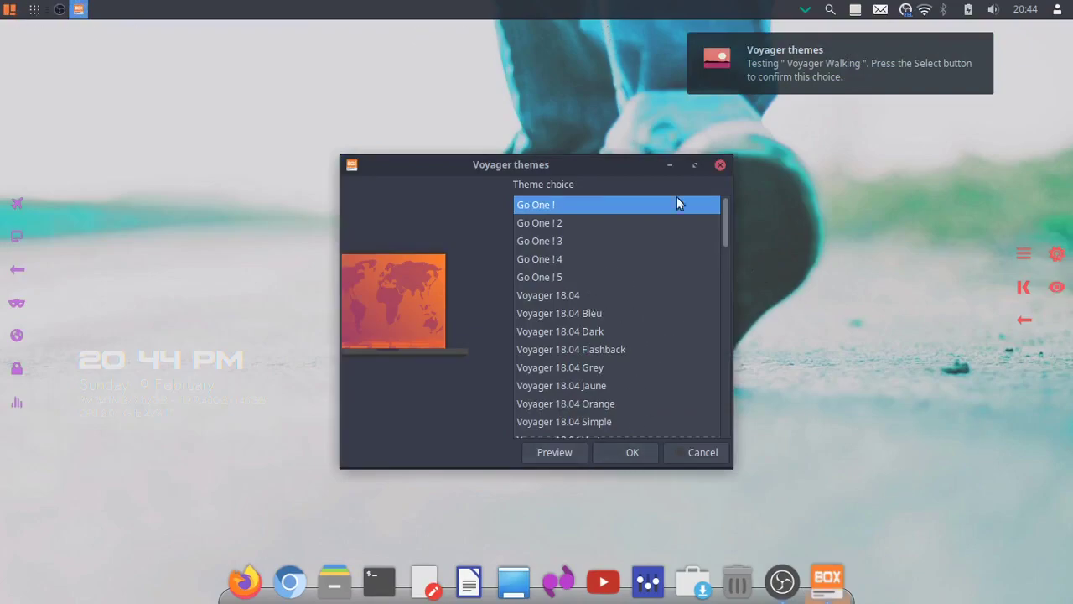
{"action": "left_click", "coordinate": [683, 452]}
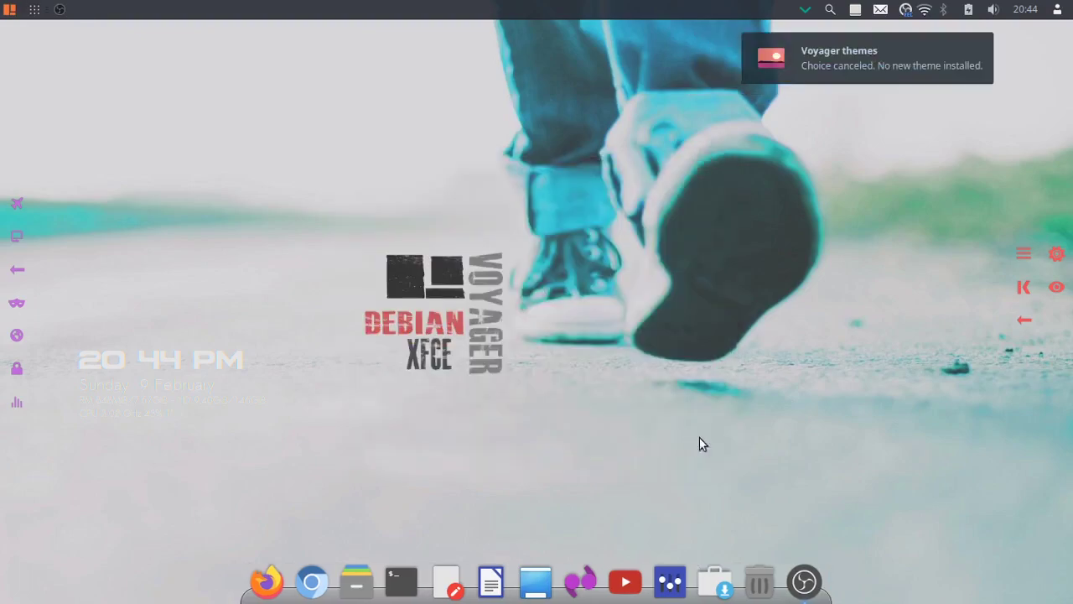
- Try the Custom themes and New theme options of Voyager Wall and cancel out of the theme choice
{"action": "left_click", "coordinate": [1057, 288]}
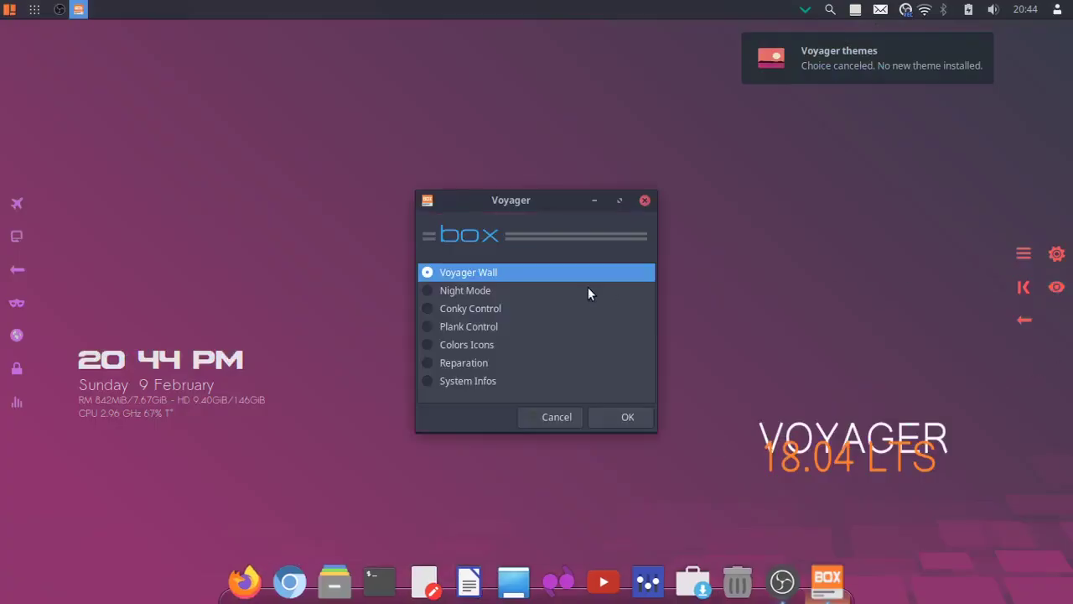
{"action": "left_click", "coordinate": [627, 417]}
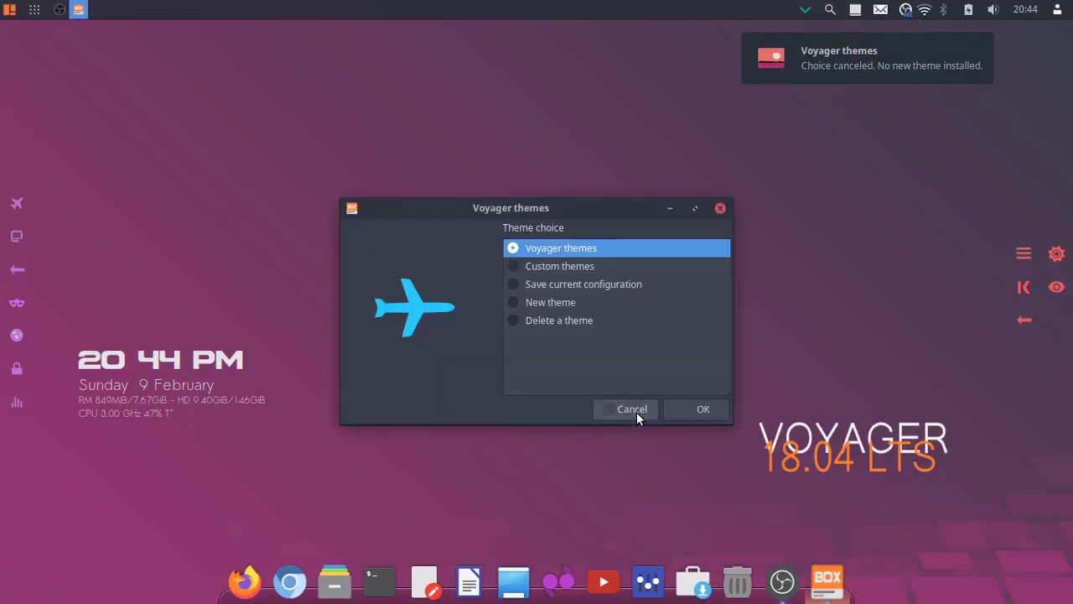
{"action": "left_click", "coordinate": [514, 265]}
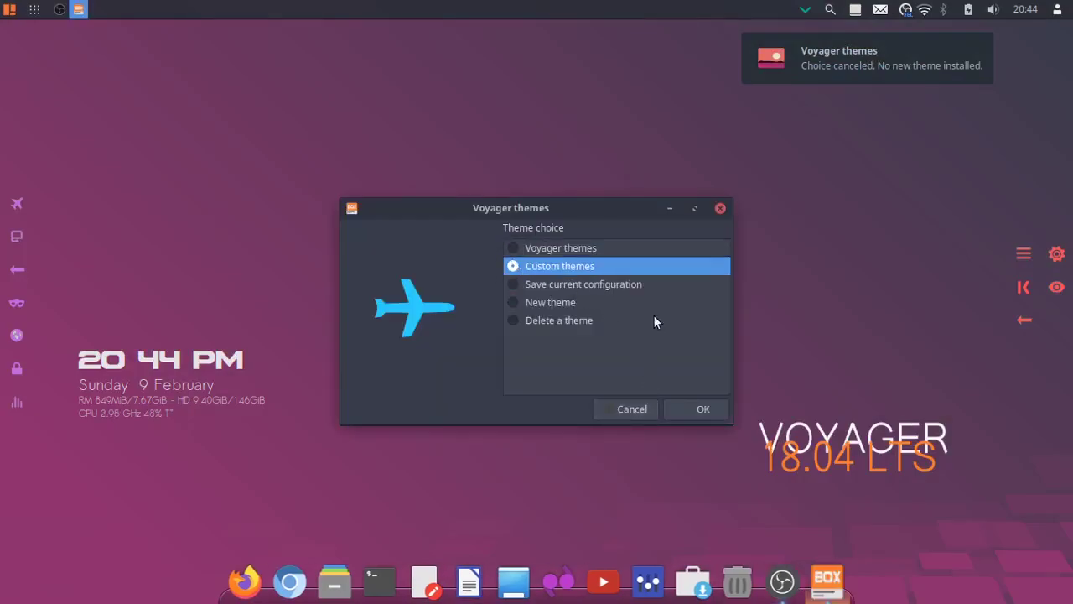
{"action": "left_click", "coordinate": [703, 408]}
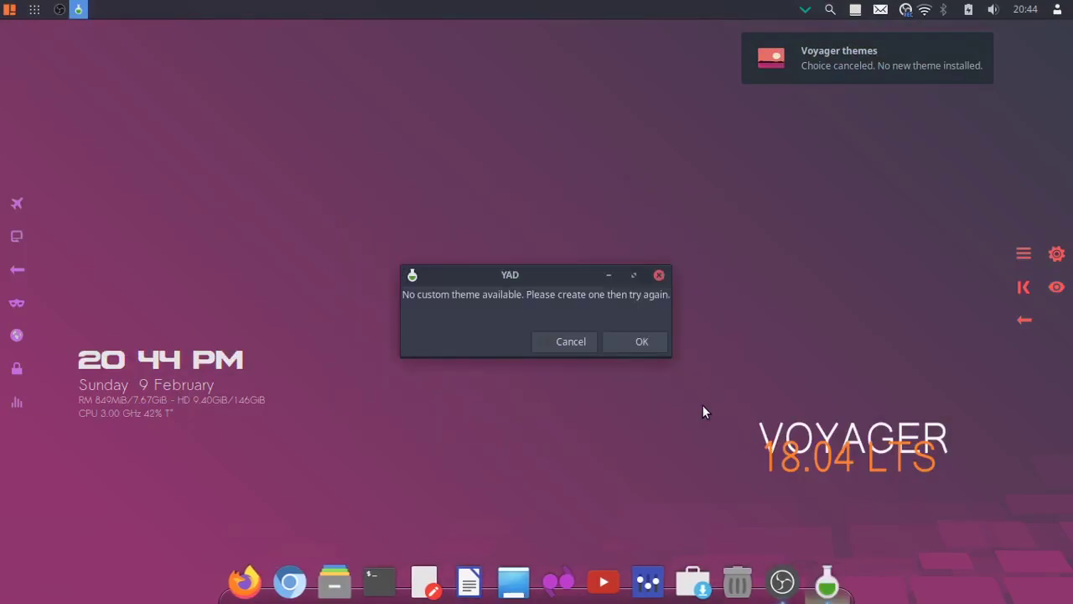
{"action": "left_click", "coordinate": [578, 343]}
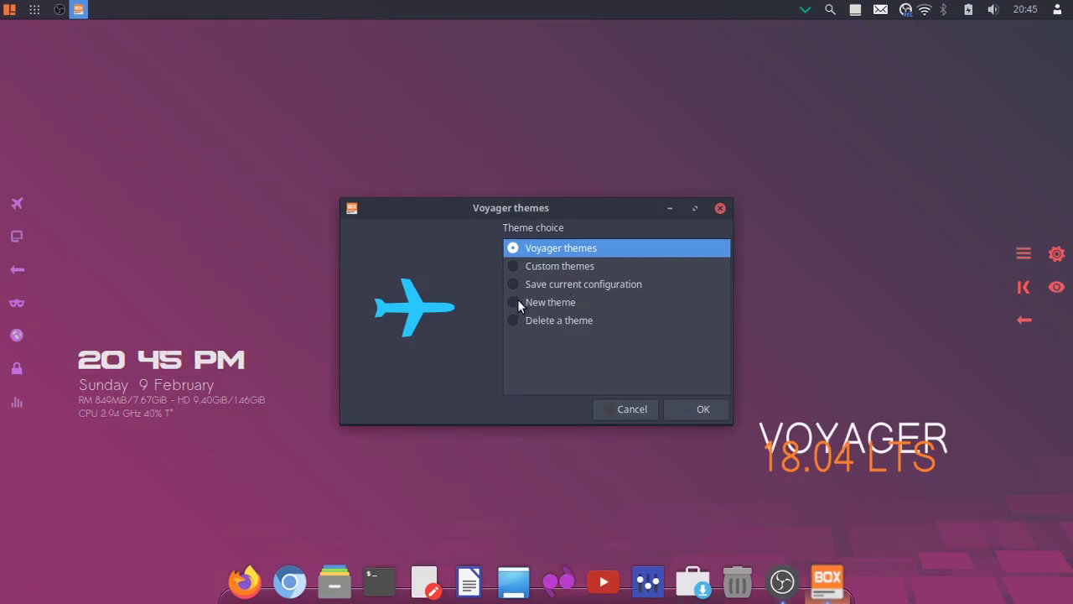
{"action": "double_click", "coordinate": [521, 302]}
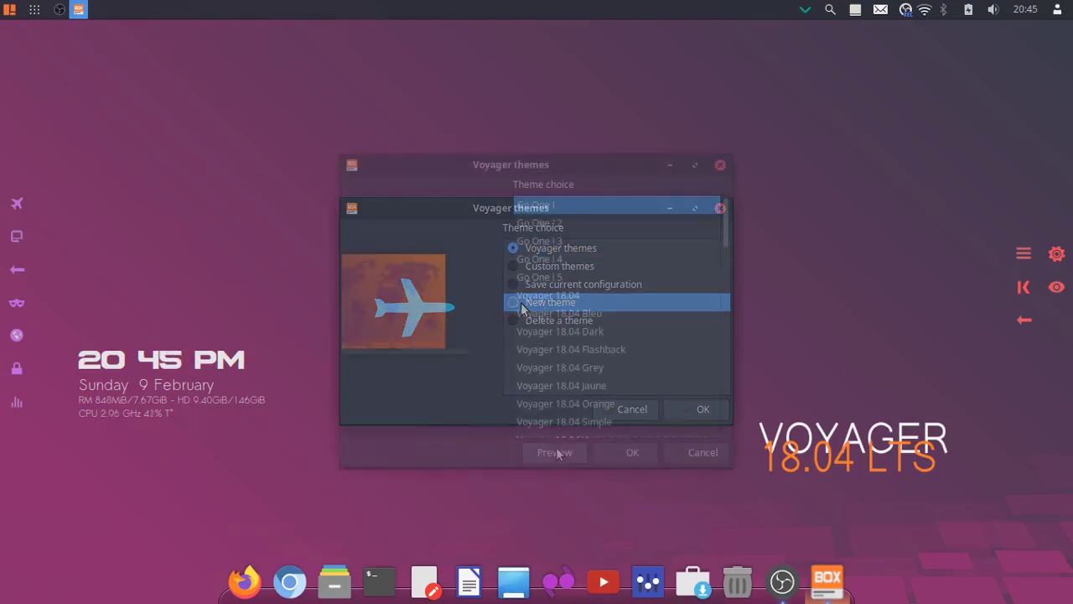
{"action": "left_click", "coordinate": [717, 457]}
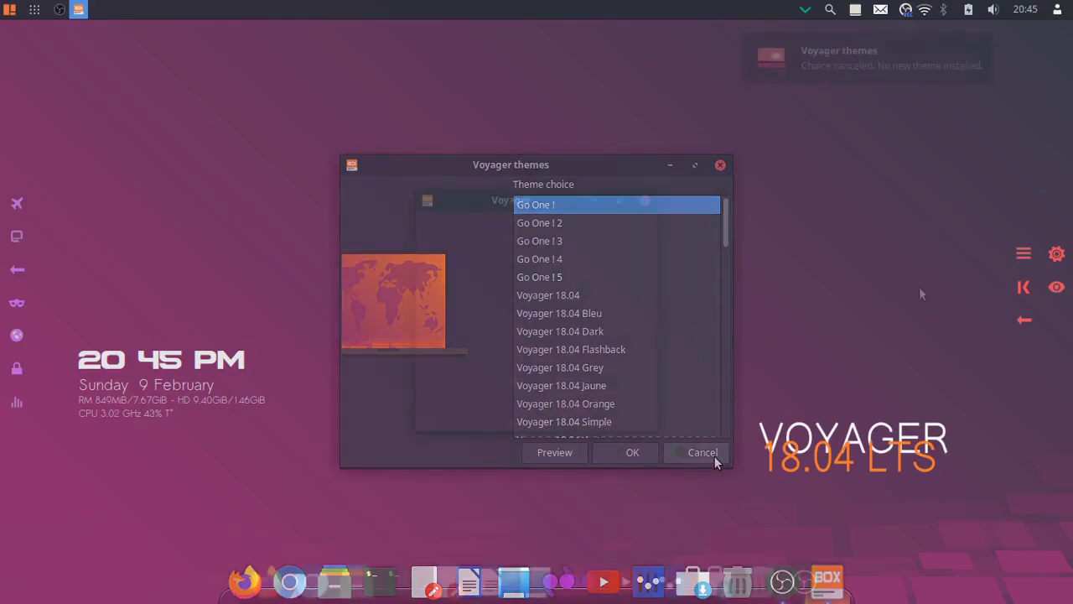
- Open the Night Mode options in Voyager Box, apply Dark Mode, and check the applications menu
{"action": "left_click", "coordinate": [433, 290]}
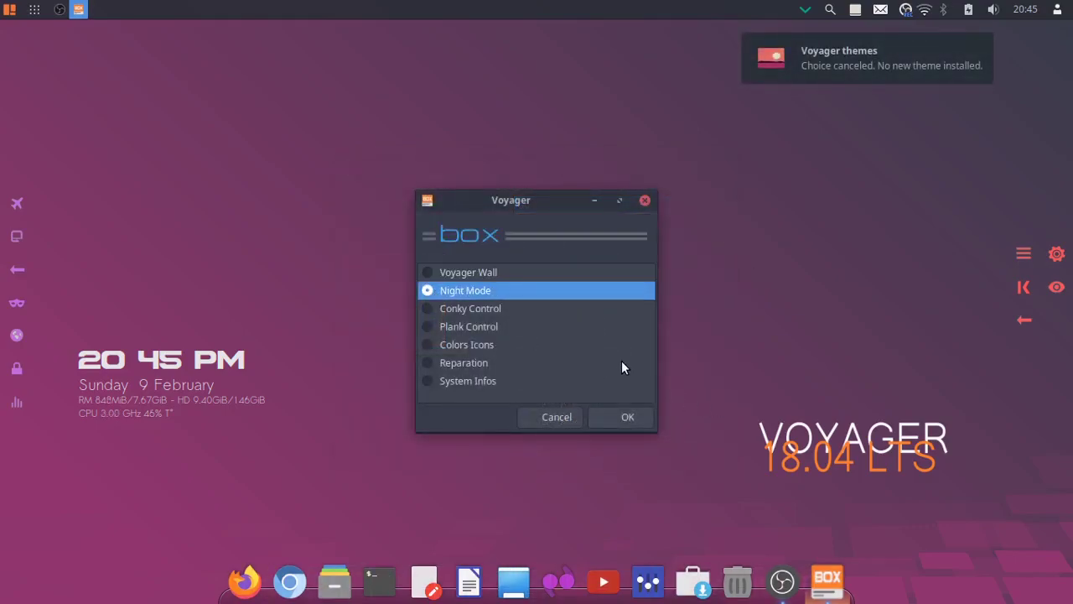
{"action": "left_click", "coordinate": [633, 418]}
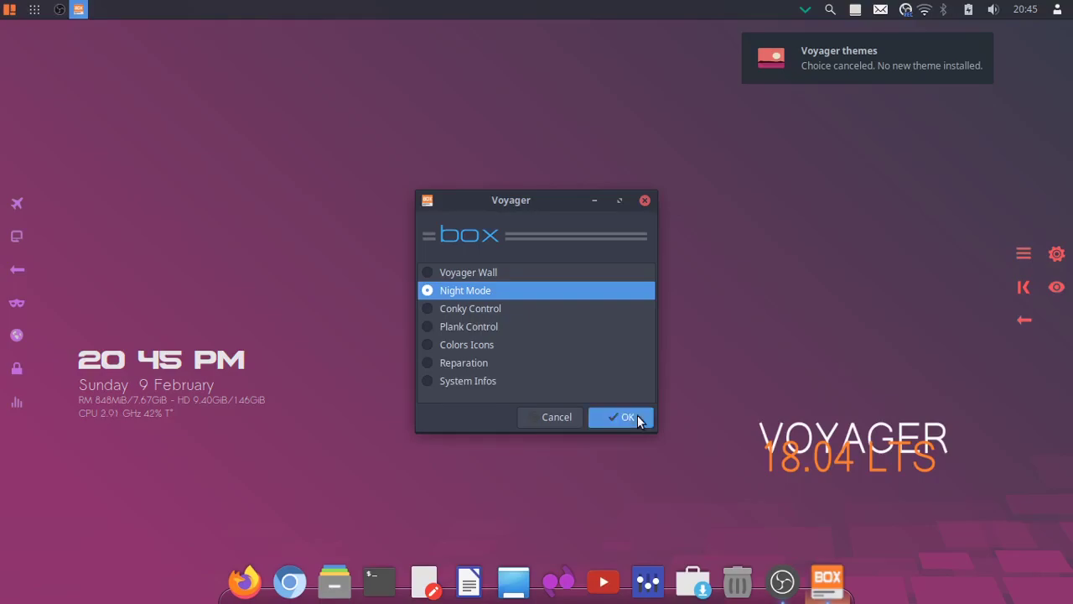
{"action": "left_click", "coordinate": [633, 417]}
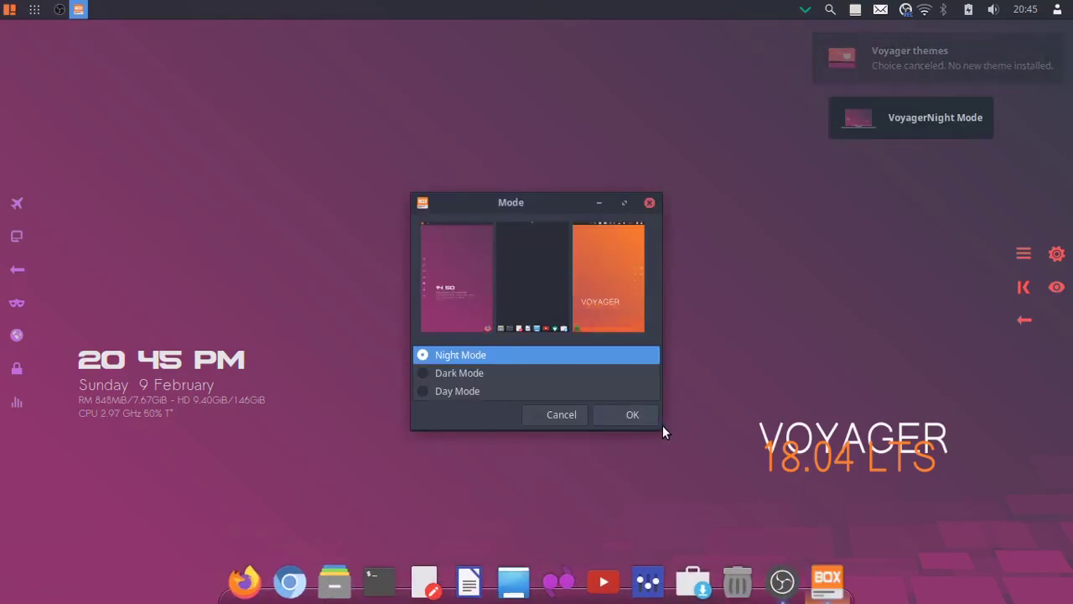
{"action": "left_click", "coordinate": [427, 372]}
{"action": "left_click", "coordinate": [610, 417]}
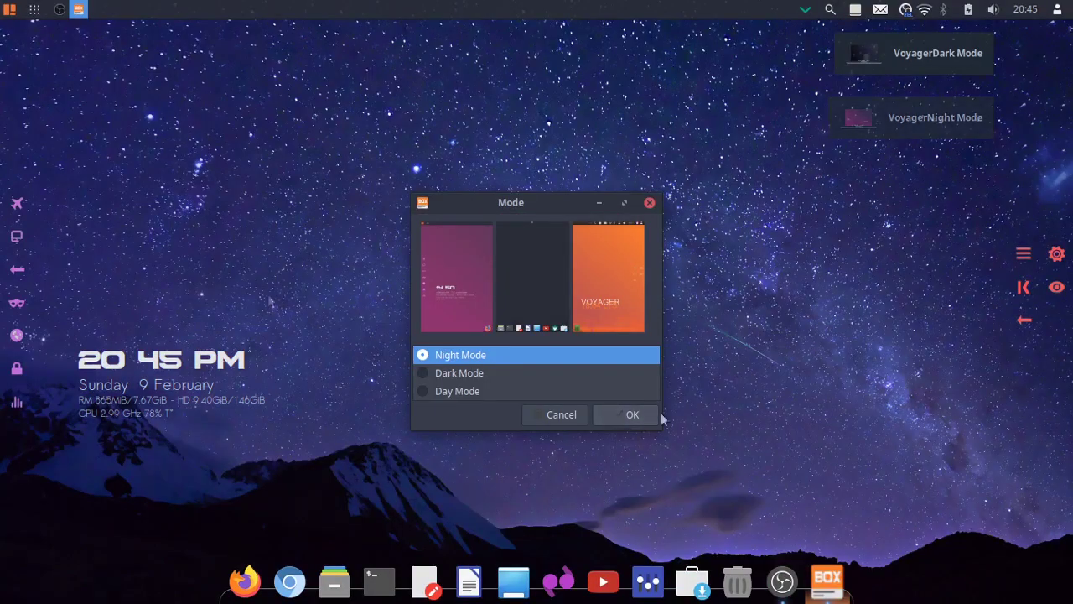
{"action": "left_click", "coordinate": [10, 11]}
{"action": "left_click", "coordinate": [10, 11]}
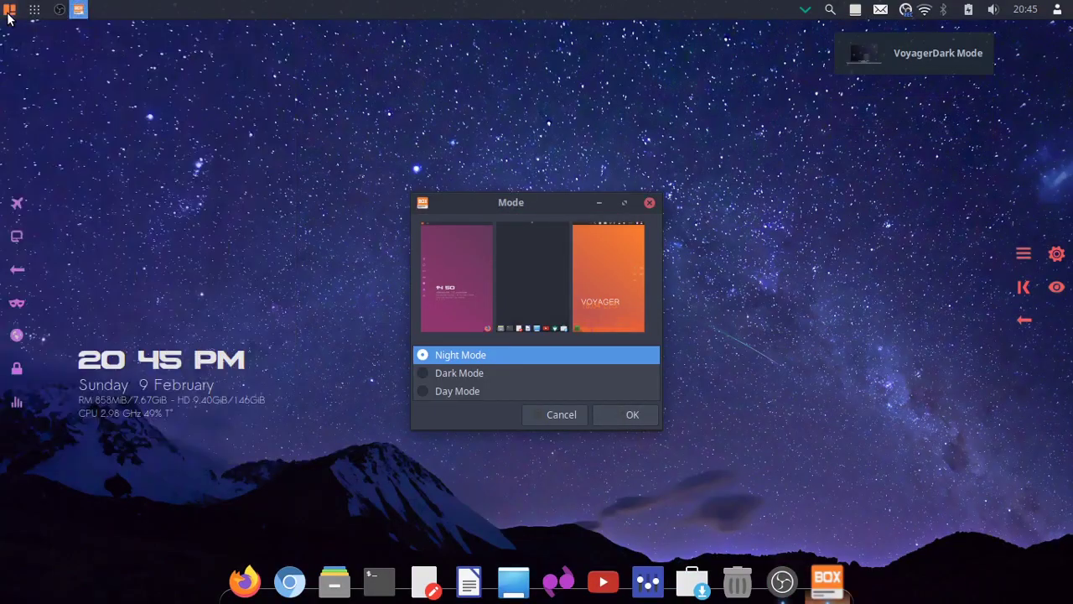
- Apply Day Mode to the desktop and check how the applications menu looks with it
{"action": "left_click", "coordinate": [438, 391]}
{"action": "left_click", "coordinate": [620, 418]}
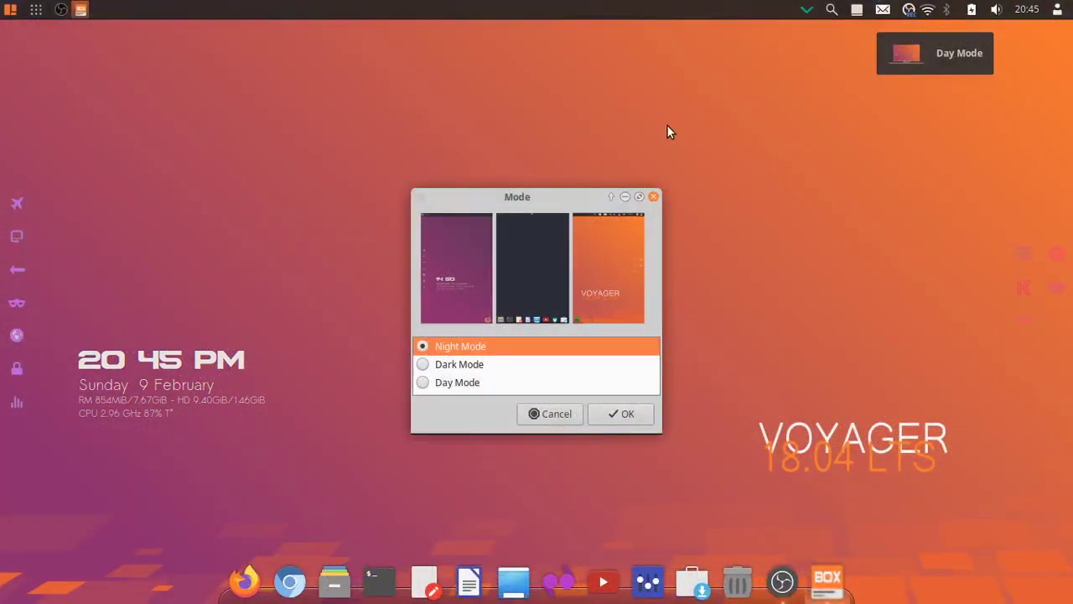
{"action": "left_click", "coordinate": [10, 10]}
{"action": "left_click", "coordinate": [484, 80]}
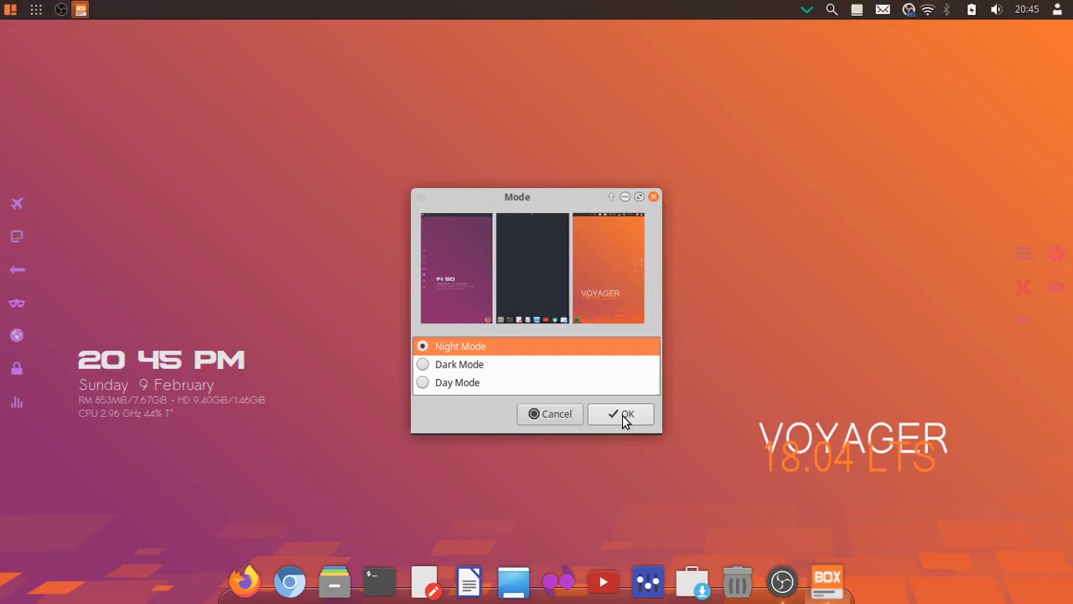
- Switch the desktop from Day Mode back to Dark Mode
{"action": "left_click", "coordinate": [448, 366]}
{"action": "left_click", "coordinate": [612, 419]}
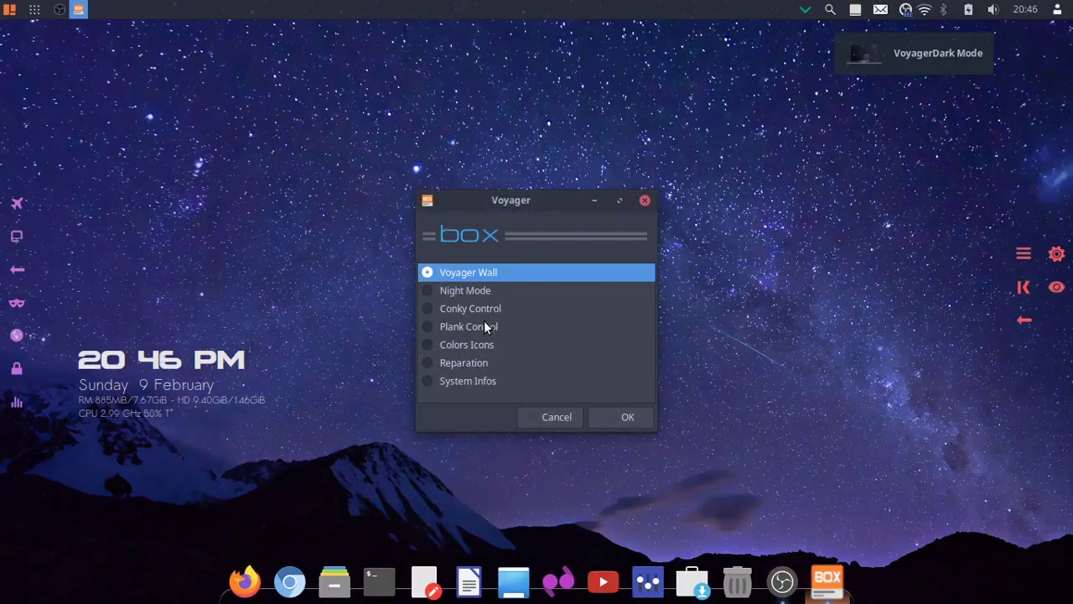
- Open Conky Control from Voyager Box and try the Date Time Dark conky from the Base list, removing it again
{"action": "left_click", "coordinate": [429, 308]}
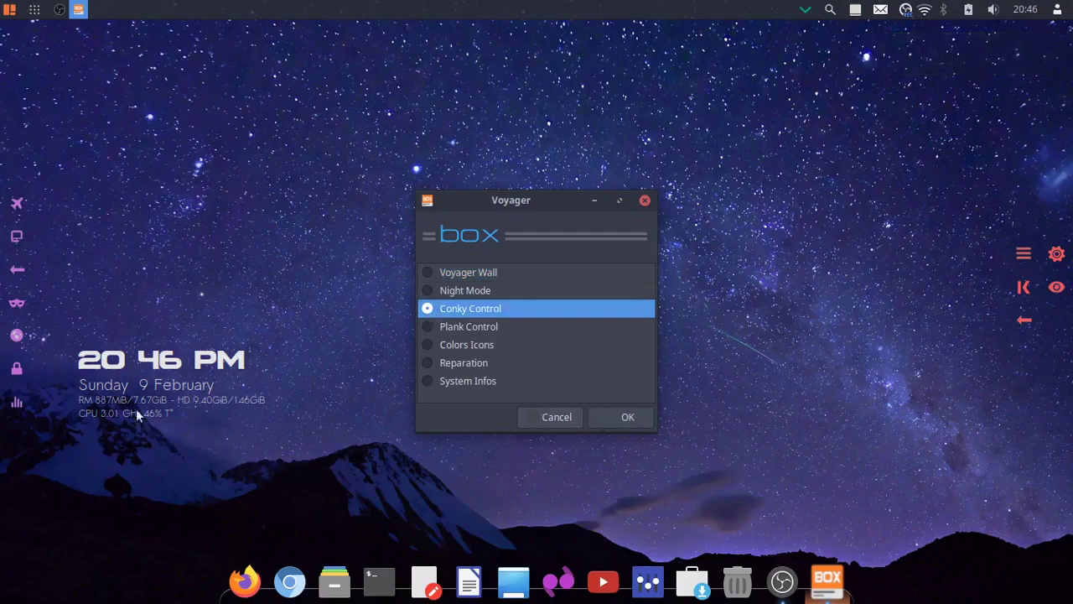
{"action": "left_click", "coordinate": [610, 419]}
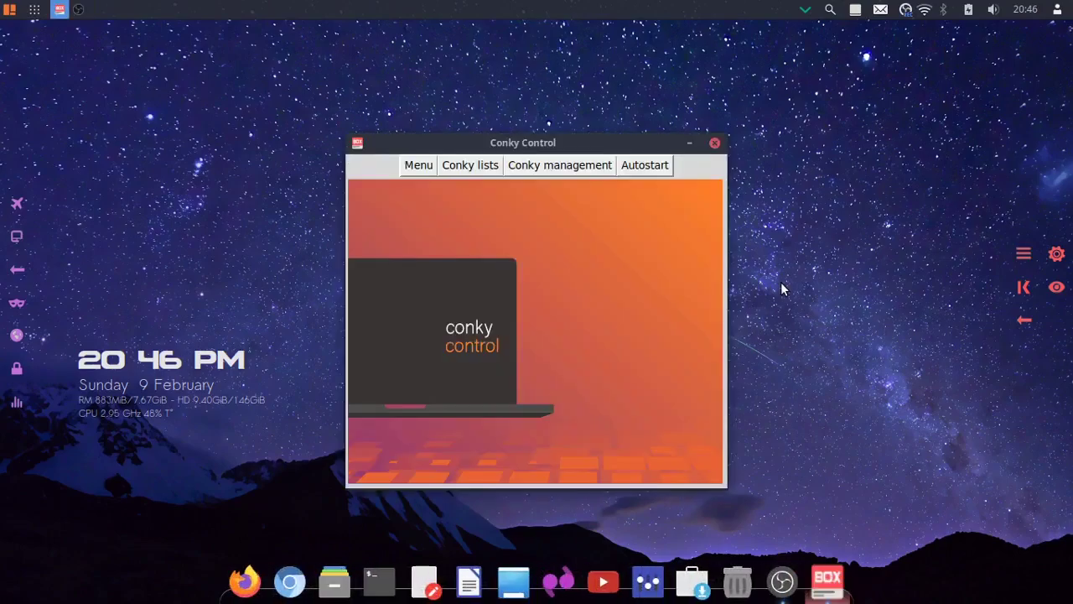
{"action": "left_click", "coordinate": [467, 167]}
{"action": "mouse_move", "coordinate": [471, 203]}
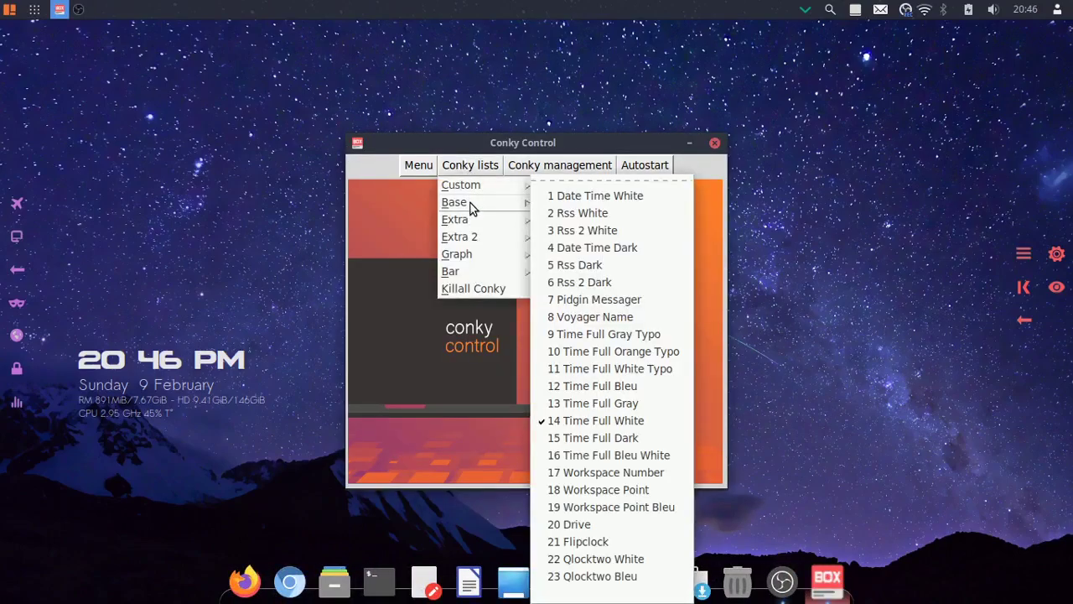
{"action": "left_click", "coordinate": [643, 240]}
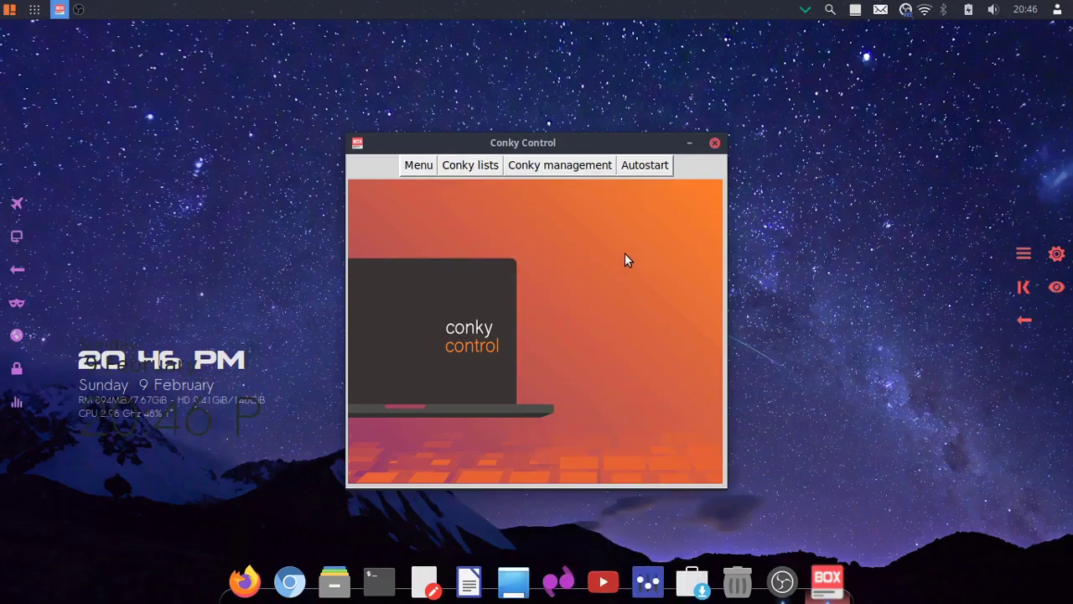
{"action": "left_click", "coordinate": [470, 165]}
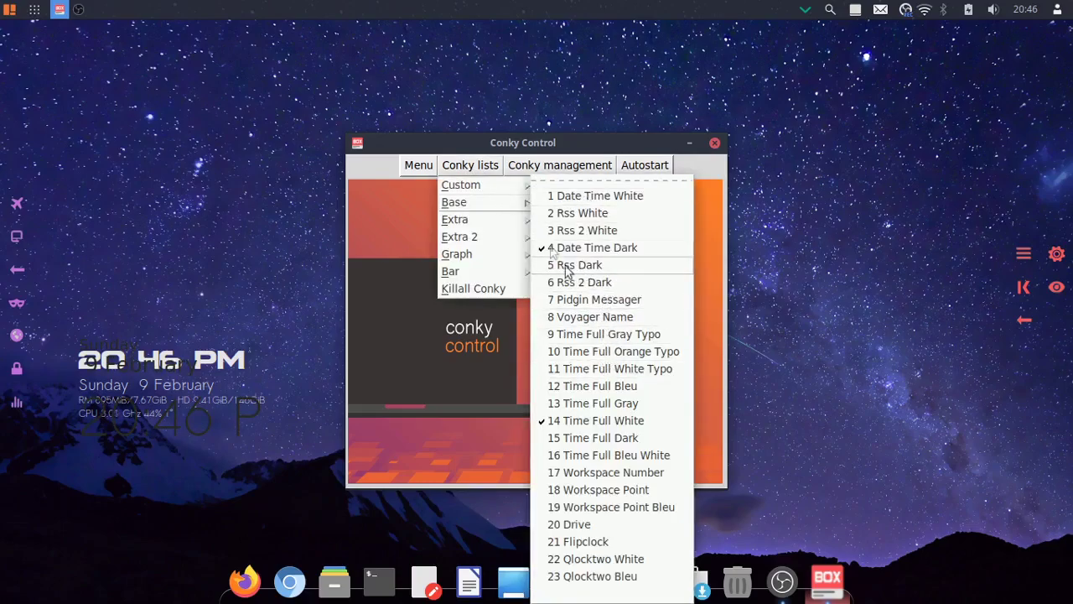
{"action": "left_click", "coordinate": [545, 248]}
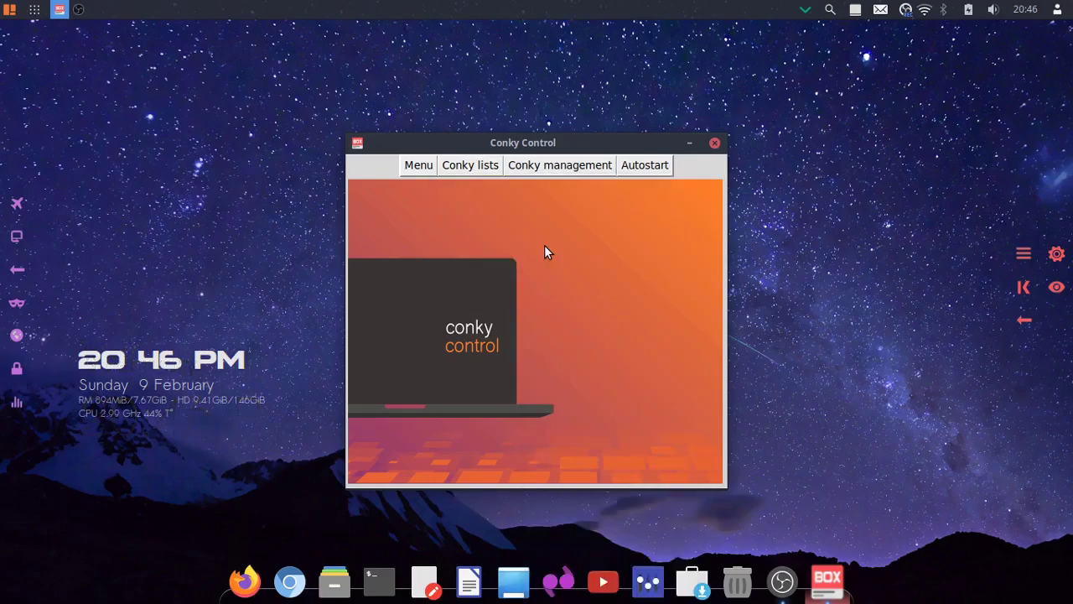
- Turn off the Time Full White conky and try the Date Time White option from the Base list
{"action": "left_click", "coordinate": [469, 166]}
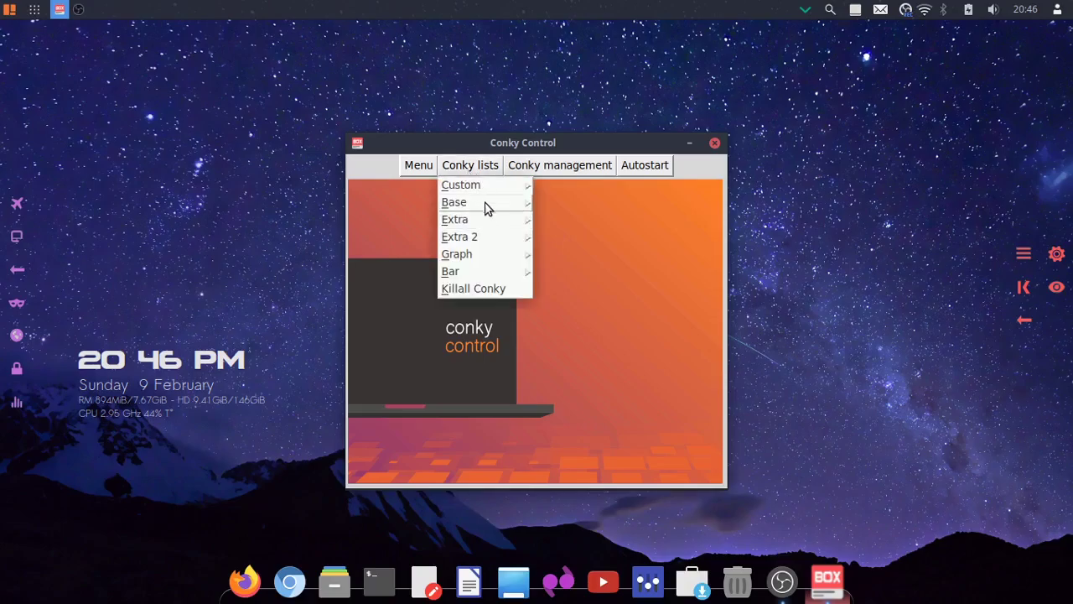
{"action": "mouse_move", "coordinate": [486, 206]}
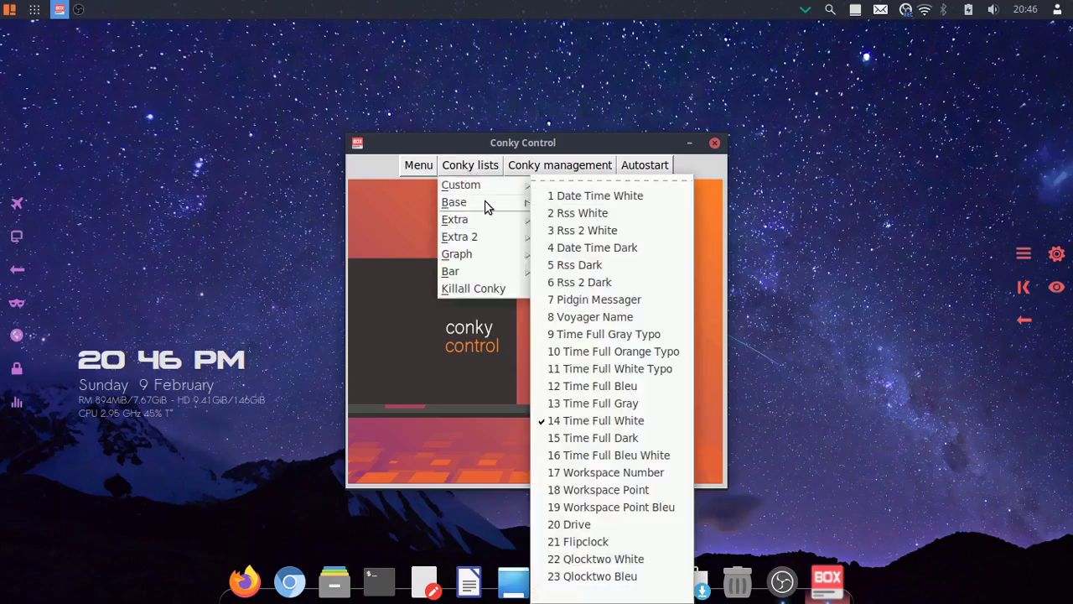
{"action": "left_click", "coordinate": [551, 421]}
{"action": "left_click", "coordinate": [467, 167]}
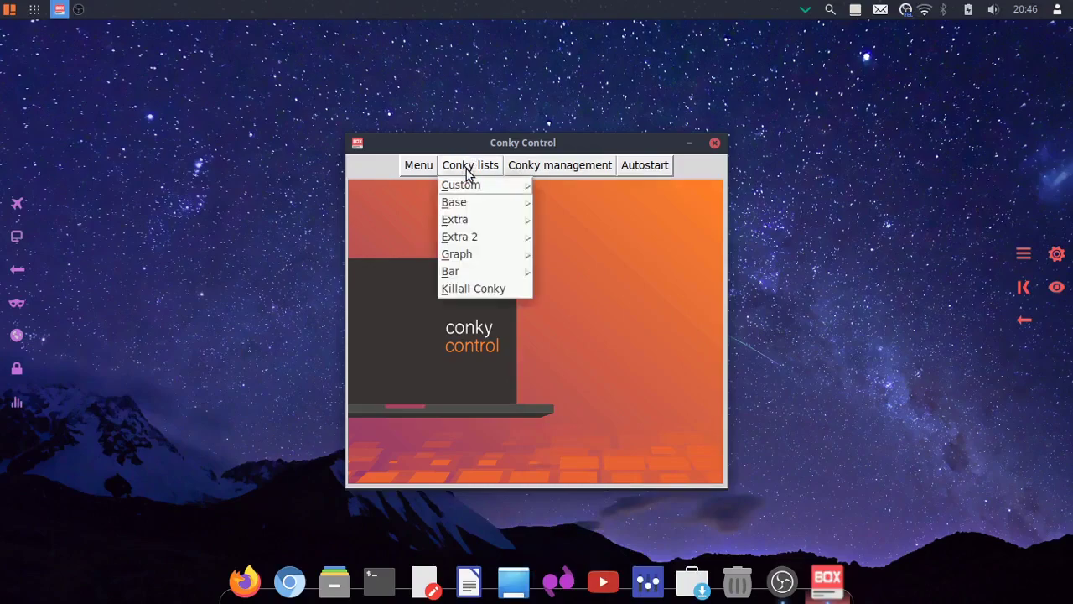
{"action": "mouse_move", "coordinate": [469, 206]}
{"action": "left_click", "coordinate": [554, 201]}
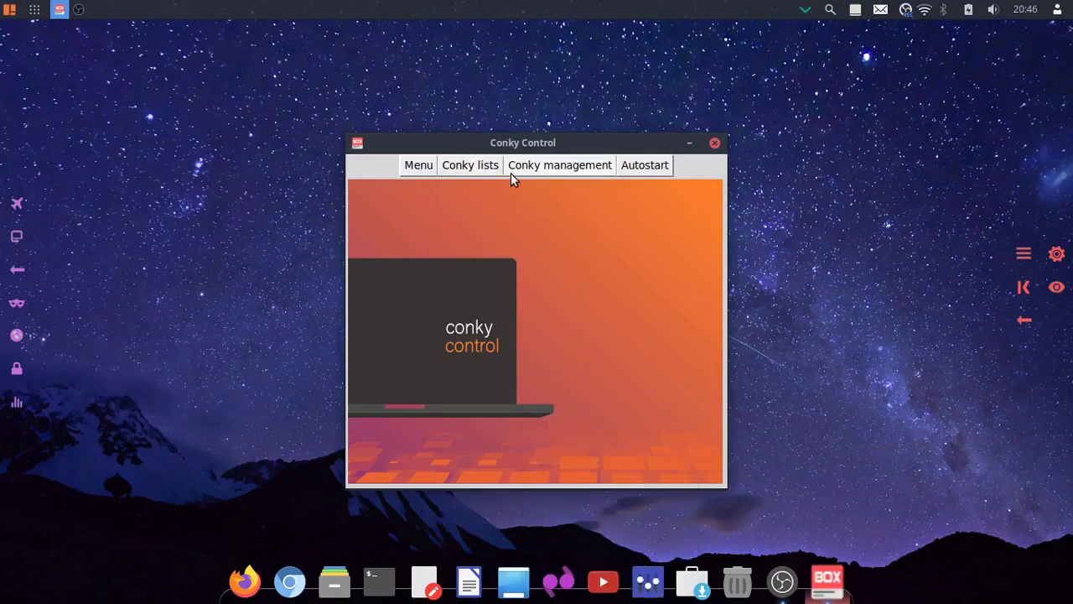
- Preview the Date Time Dark conky on its own on the desktop and turn it off
{"action": "left_click", "coordinate": [484, 168]}
{"action": "mouse_move", "coordinate": [509, 208]}
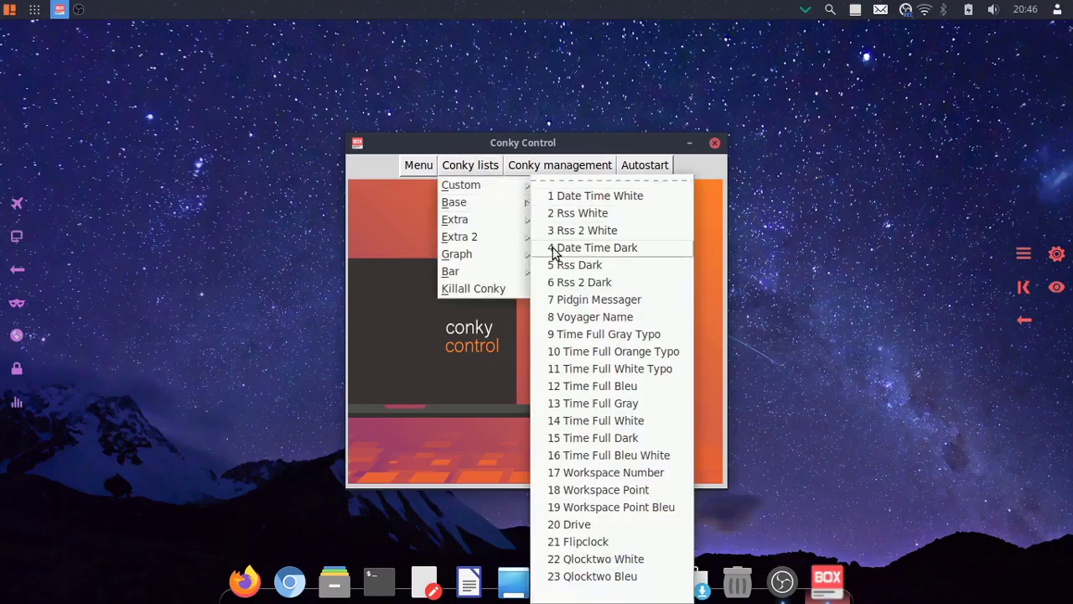
{"action": "left_click", "coordinate": [554, 248]}
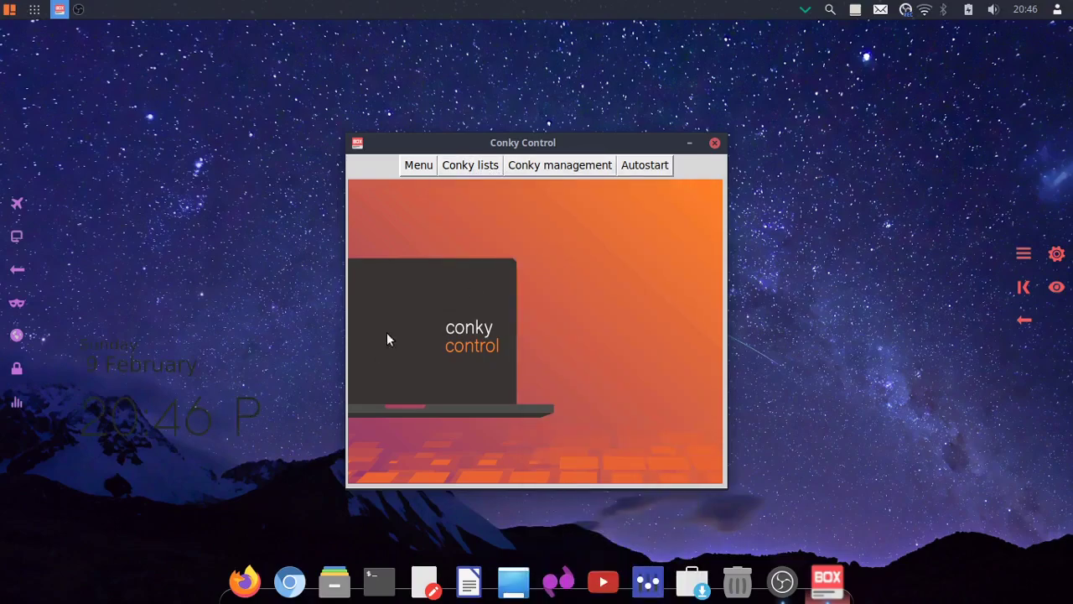
{"action": "left_click", "coordinate": [479, 168]}
{"action": "left_click", "coordinate": [481, 168]}
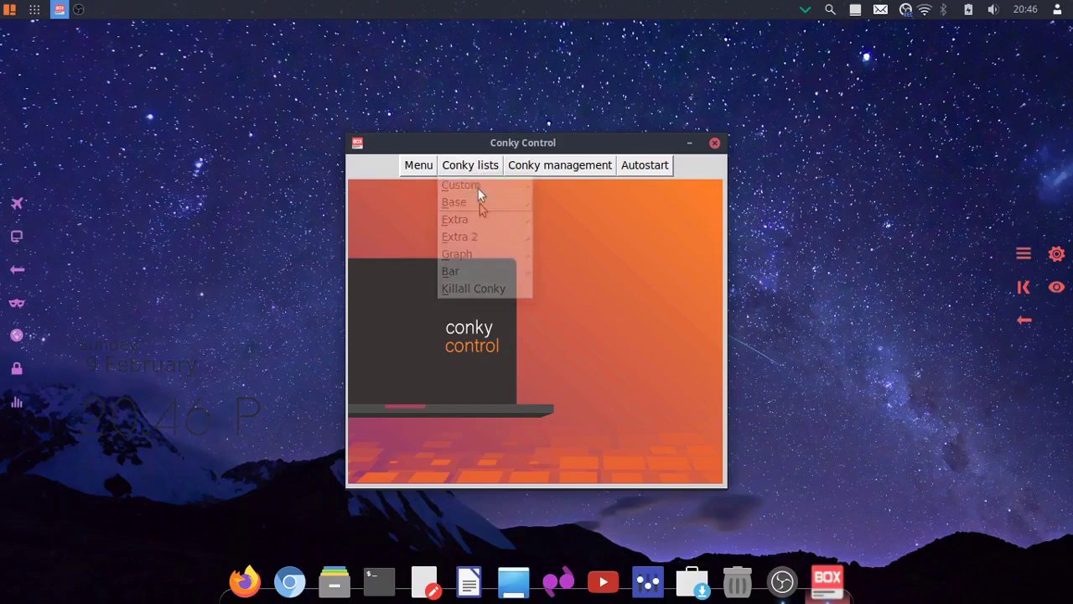
- Preview the Time Full Gray Typo conky from the Base list and turn it off
{"action": "left_click", "coordinate": [478, 168]}
{"action": "mouse_move", "coordinate": [484, 204]}
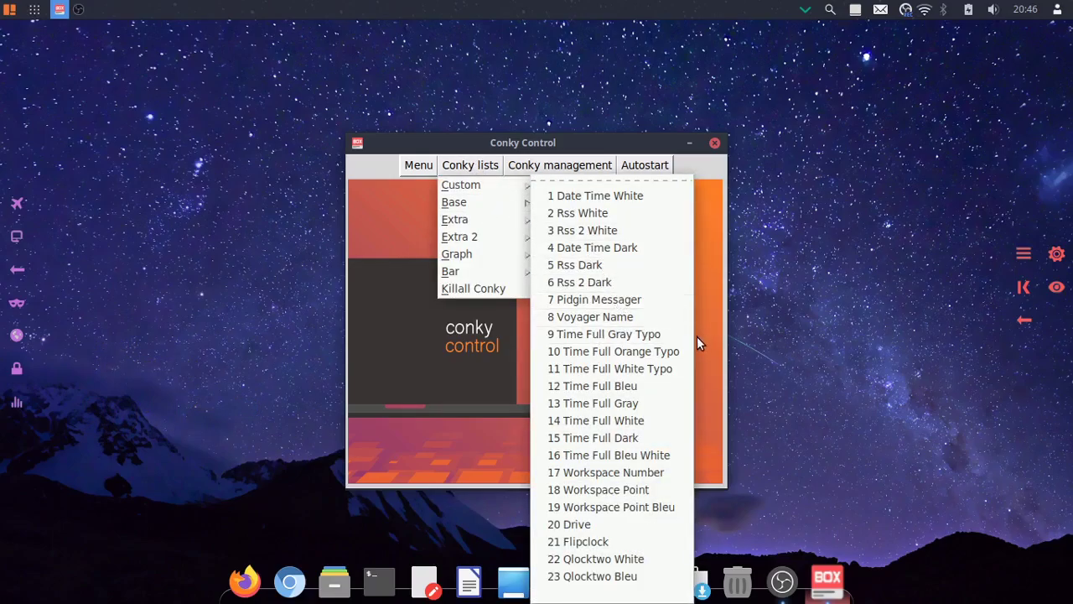
{"action": "left_click", "coordinate": [641, 334]}
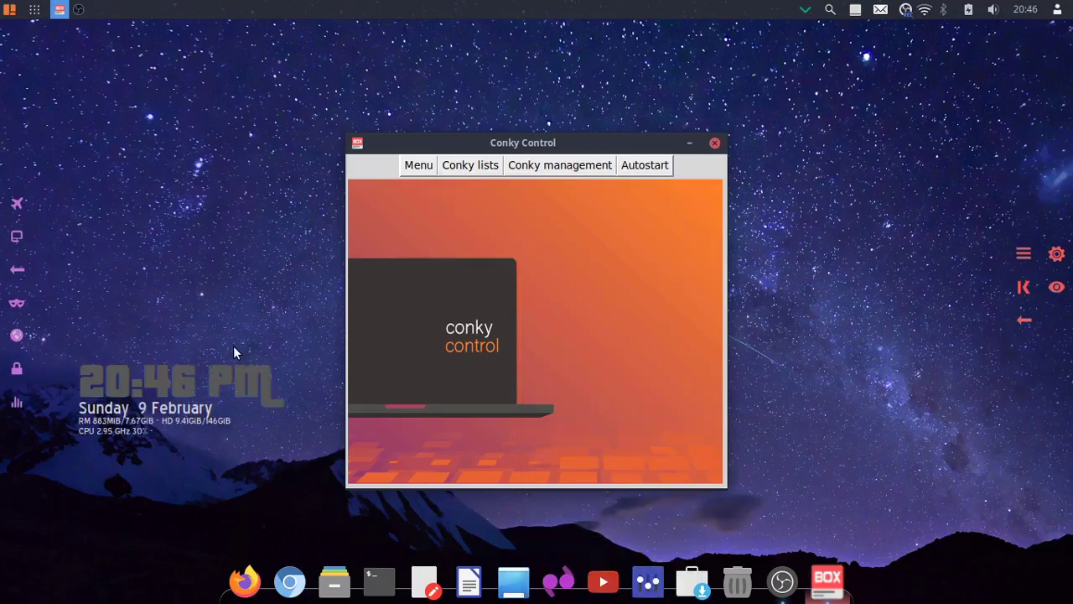
{"action": "left_click", "coordinate": [470, 165]}
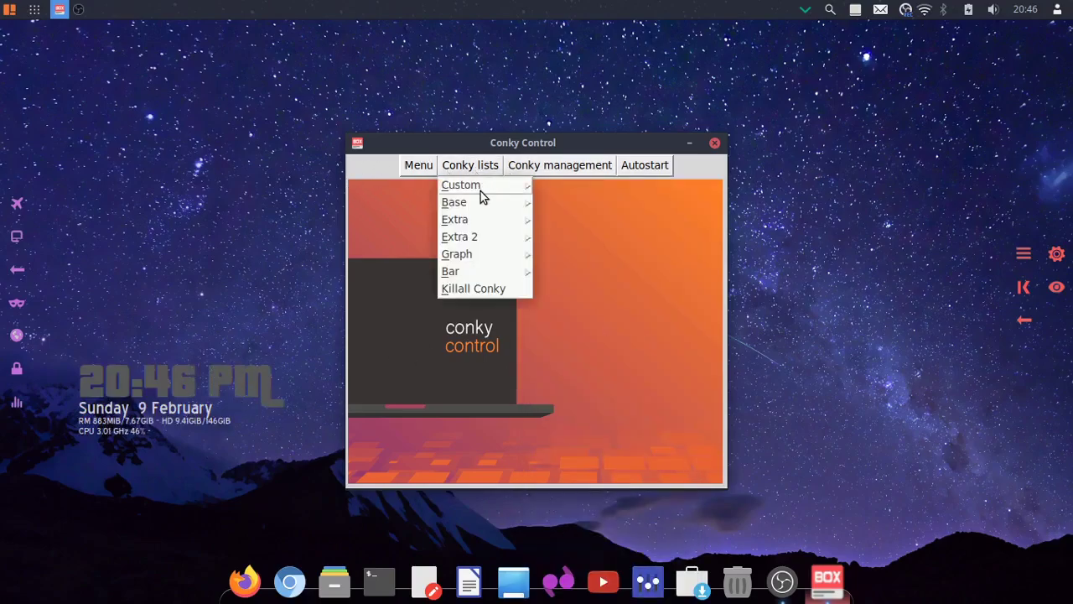
{"action": "mouse_move", "coordinate": [480, 201]}
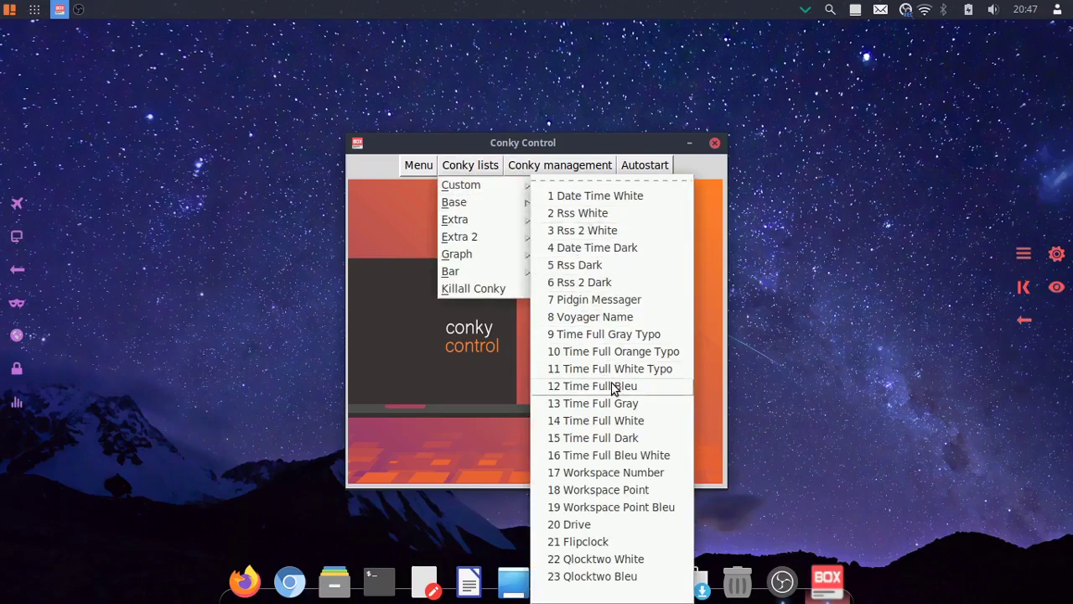
- Try the Flipclock and Qlocktwo conkies from the Base list, moving the Conky Control window higher between them
{"action": "left_click", "coordinate": [556, 545]}
{"action": "left_click_drag", "start_coordinate": [601, 143], "coordinate": [619, 41]}
{"action": "left_click", "coordinate": [487, 70]}
{"action": "mouse_move", "coordinate": [495, 115]}
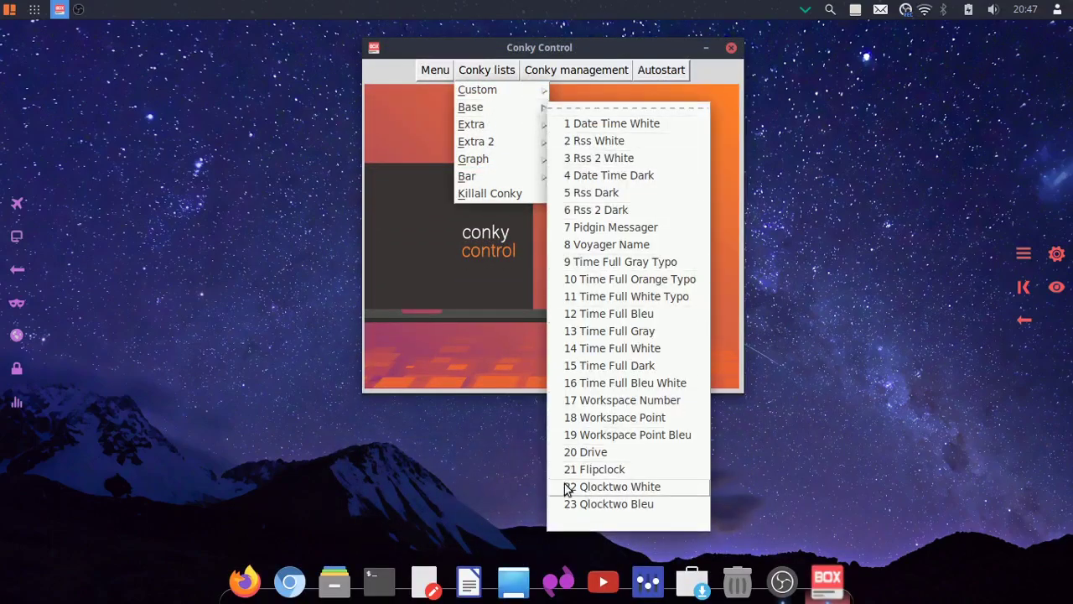
{"action": "left_click", "coordinate": [619, 490]}
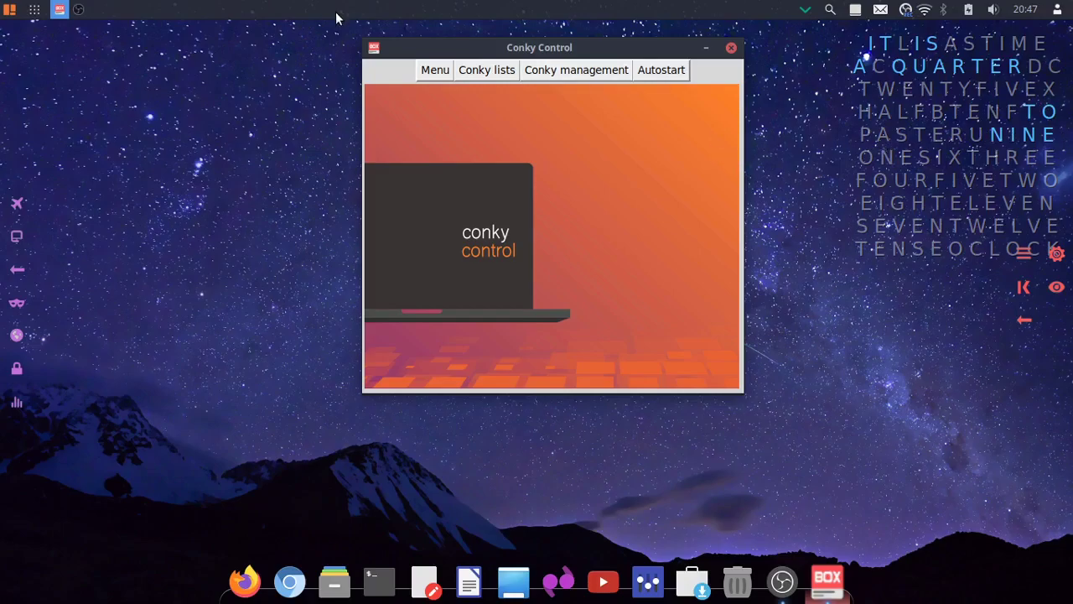
- Remove the Qlocktwo word clock and turn the Time Full White conky back on
{"action": "left_click", "coordinate": [495, 71]}
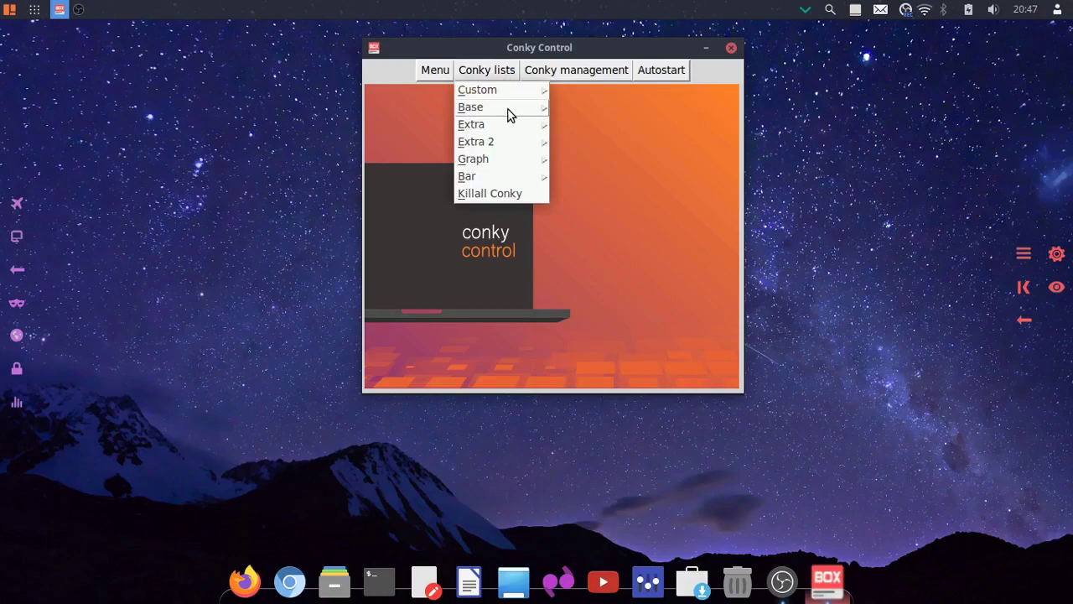
{"action": "mouse_move", "coordinate": [506, 108]}
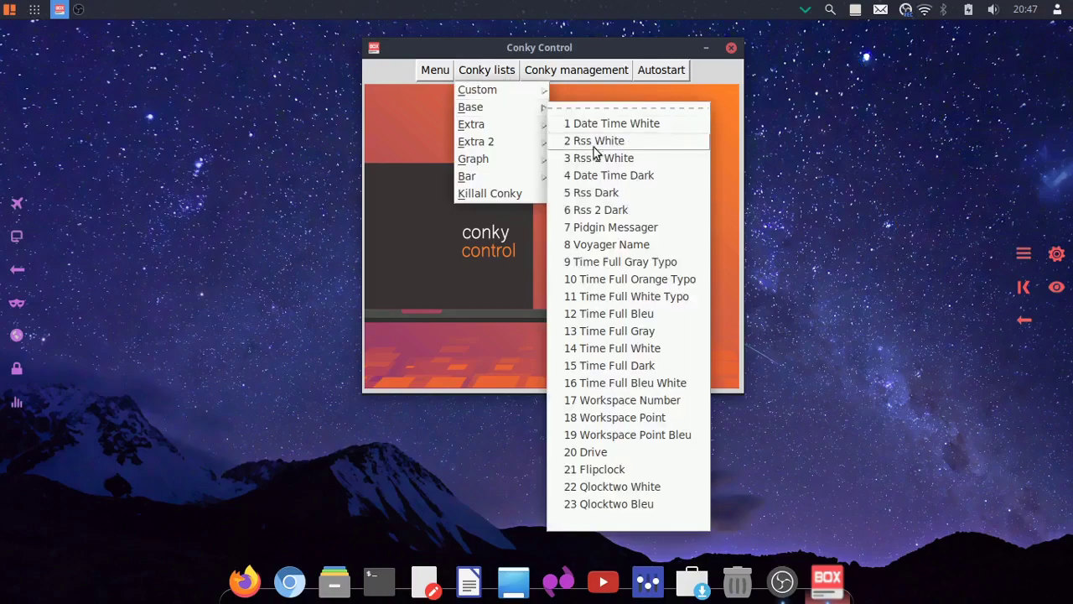
{"action": "left_click", "coordinate": [572, 314]}
- Add the HUD conky from the Extra list to the desktop
{"action": "left_click", "coordinate": [490, 71]}
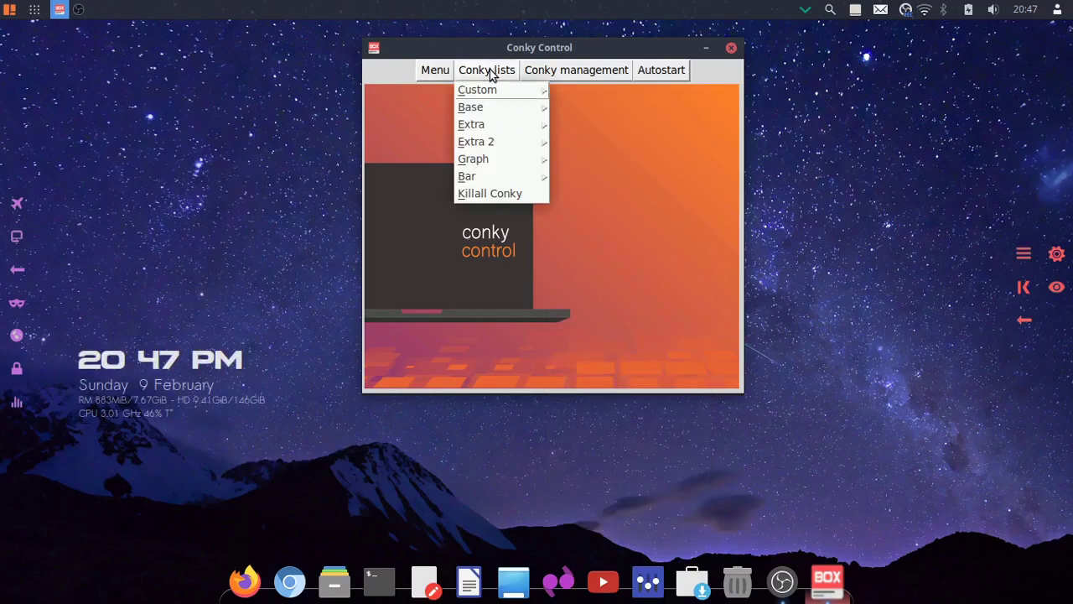
{"action": "mouse_move", "coordinate": [493, 124]}
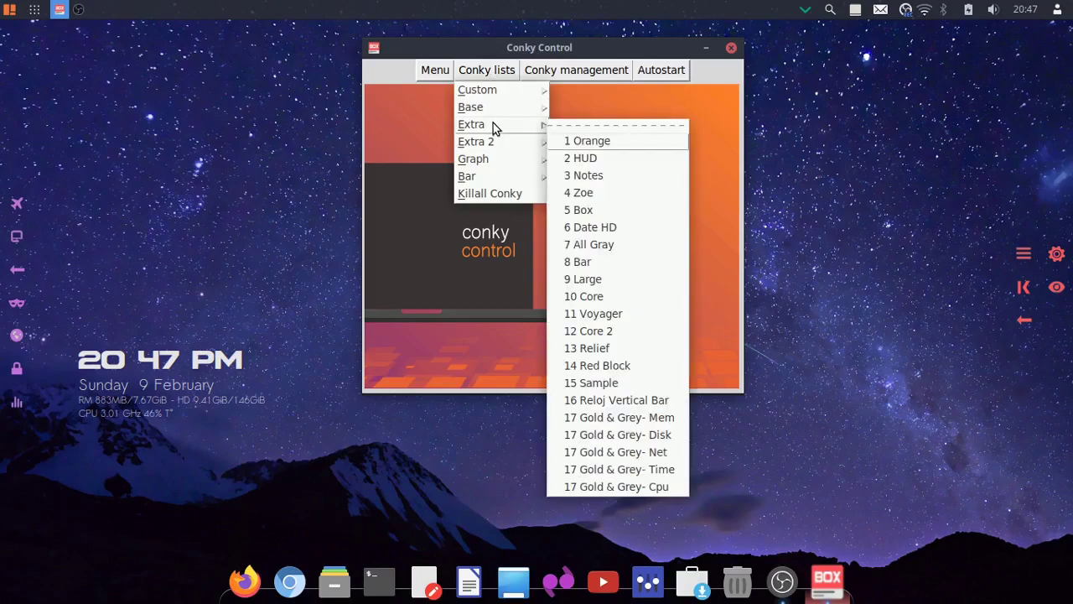
{"action": "left_click", "coordinate": [607, 158]}
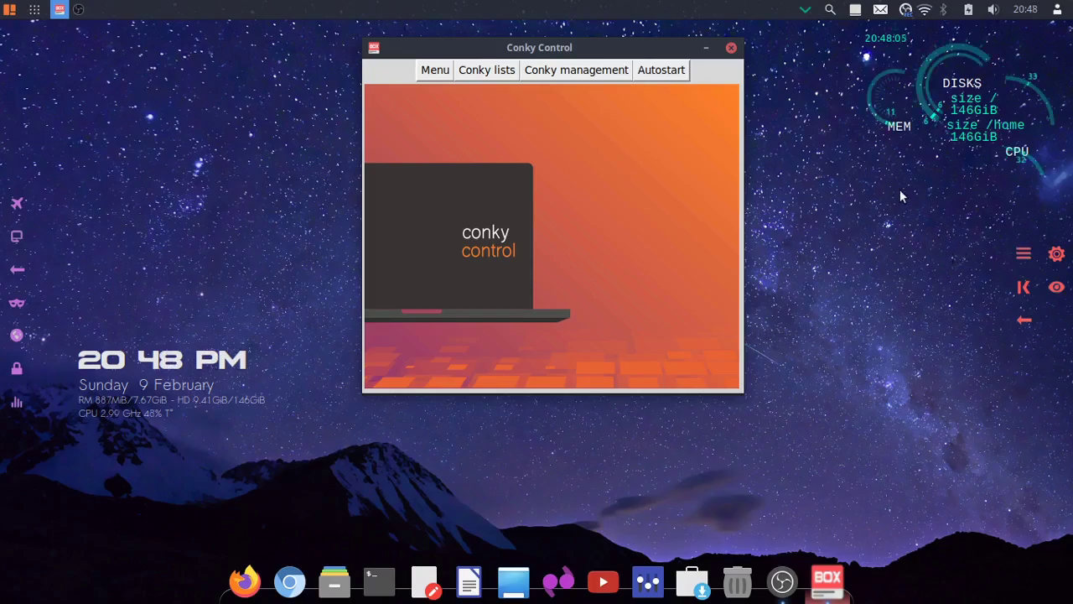
- Add the Zoe conky from the Extra list and remove both Zoe and HUD from the desktop
{"action": "left_click", "coordinate": [486, 70]}
{"action": "mouse_move", "coordinate": [473, 126]}
{"action": "left_click", "coordinate": [595, 199]}
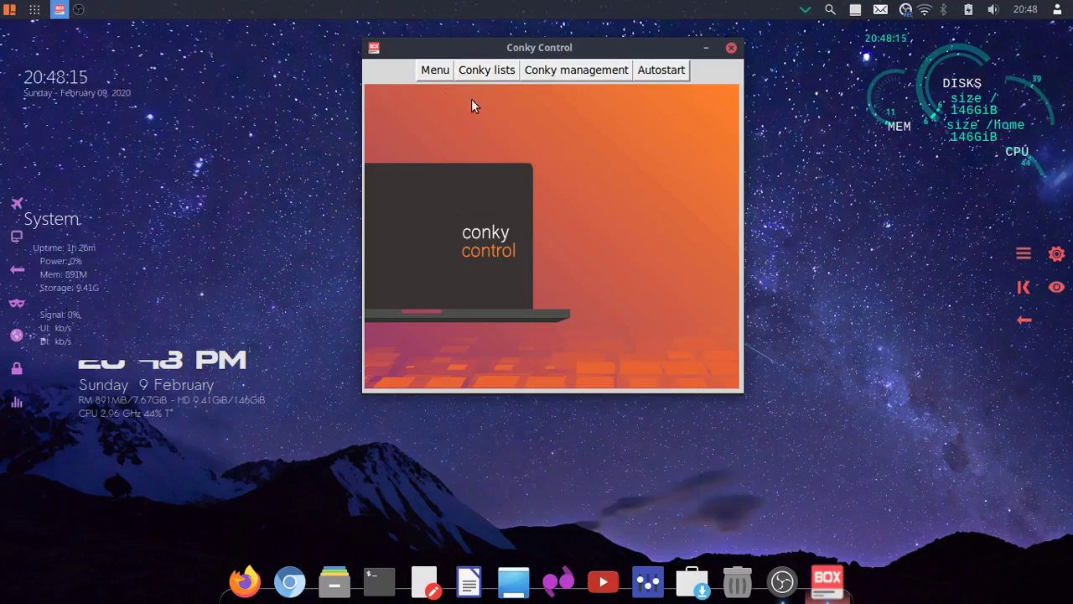
{"action": "left_click", "coordinate": [486, 70]}
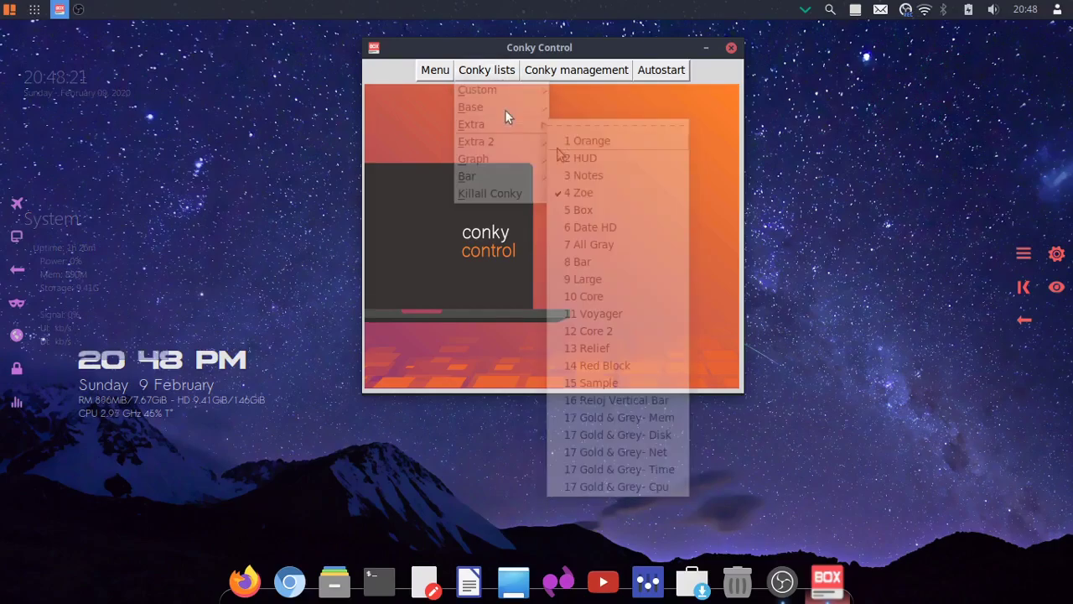
- Show the Core 2 conky from the Extra list and move the Conky Control window clear of it
{"action": "left_click", "coordinate": [490, 72]}
{"action": "mouse_move", "coordinate": [515, 124]}
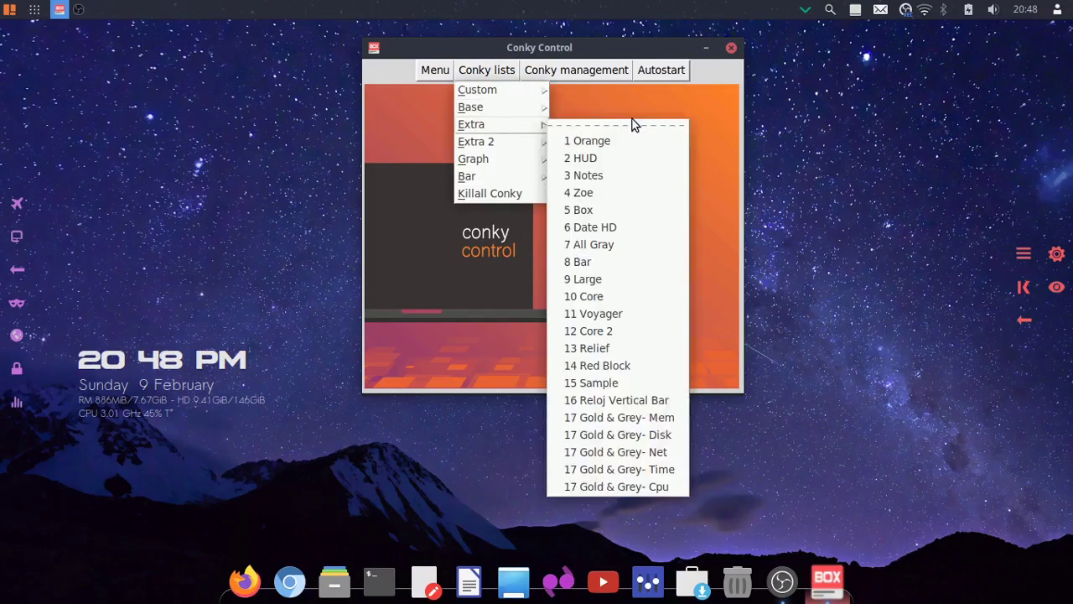
{"action": "left_click", "coordinate": [576, 332]}
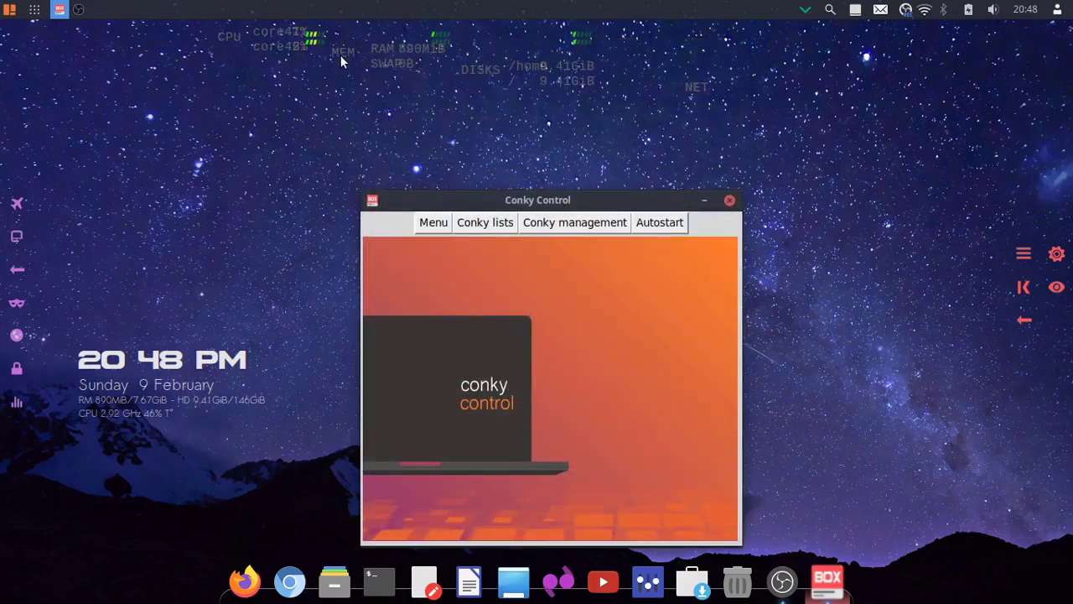
- Replace Core 2 with the Conky Blood conky from the Extra 2 list, view it, and turn it off
{"action": "left_click", "coordinate": [473, 142]}
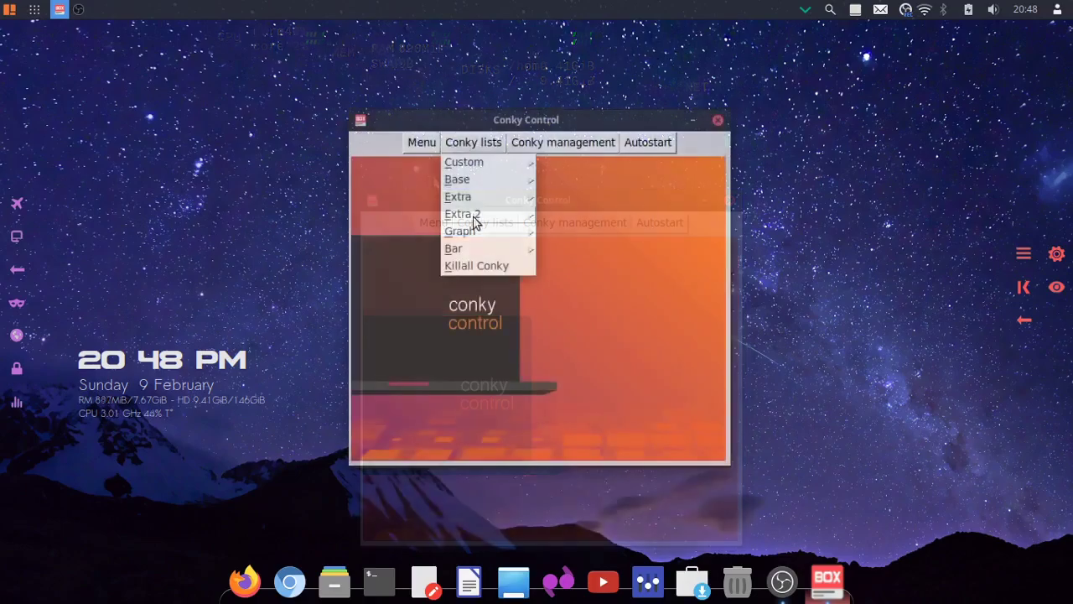
{"action": "mouse_move", "coordinate": [472, 218]}
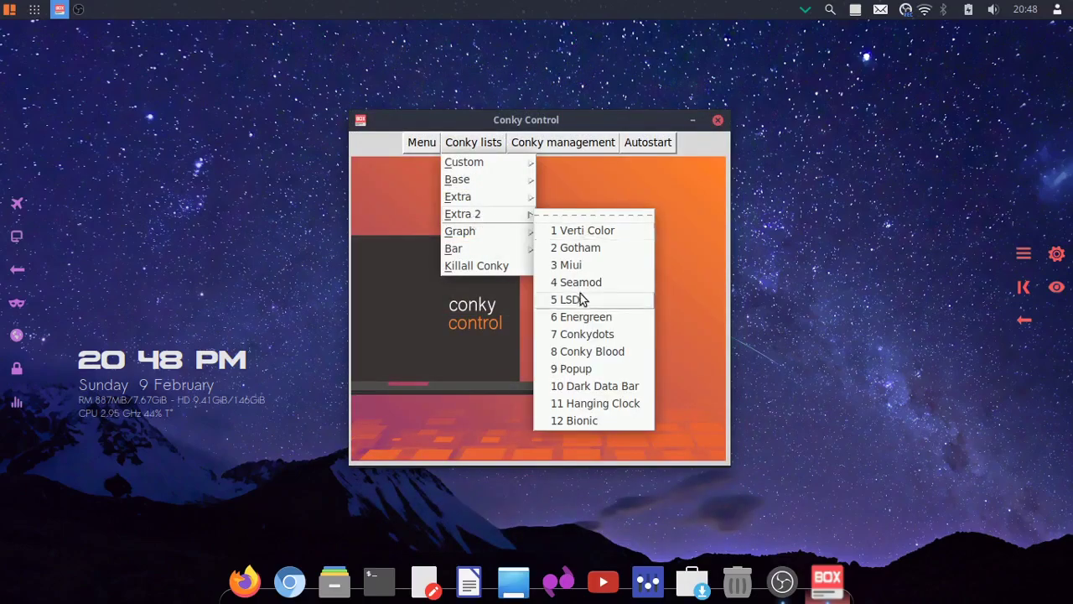
{"action": "left_click", "coordinate": [584, 352]}
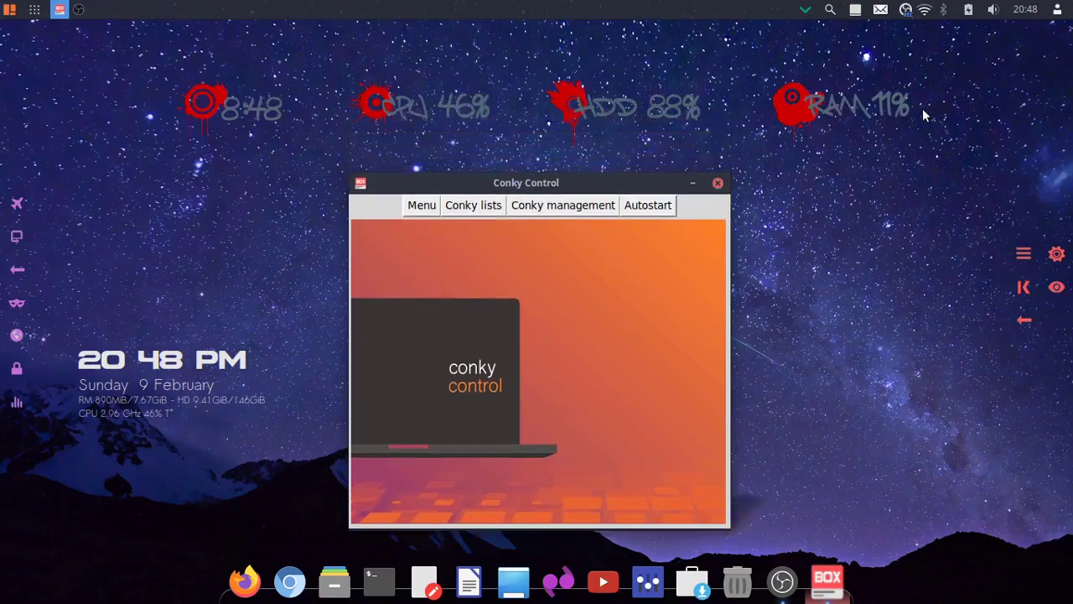
{"action": "left_click", "coordinate": [462, 204]}
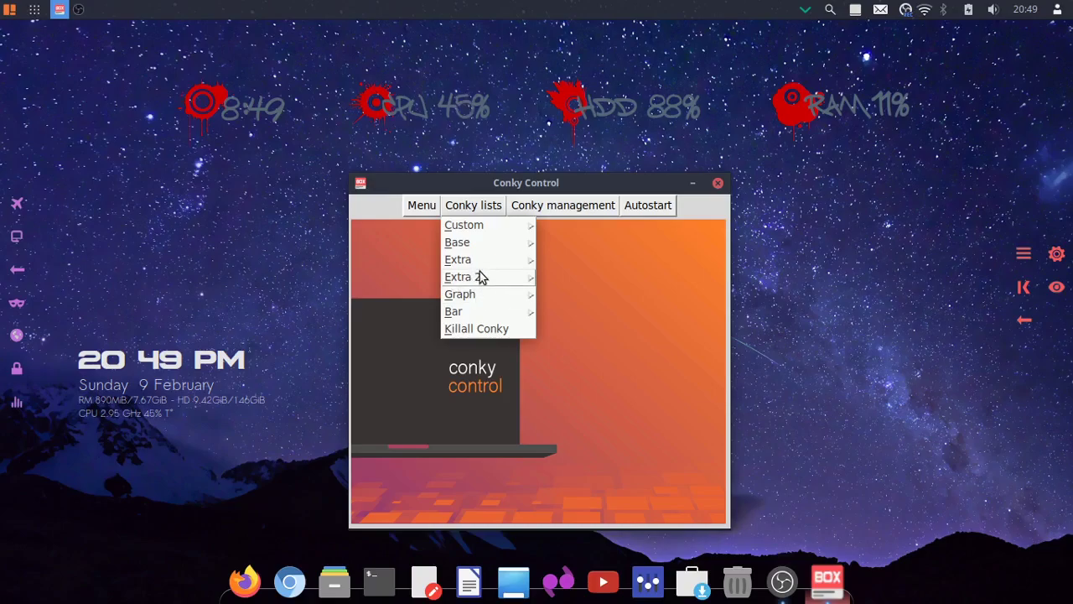
{"action": "mouse_move", "coordinate": [478, 283]}
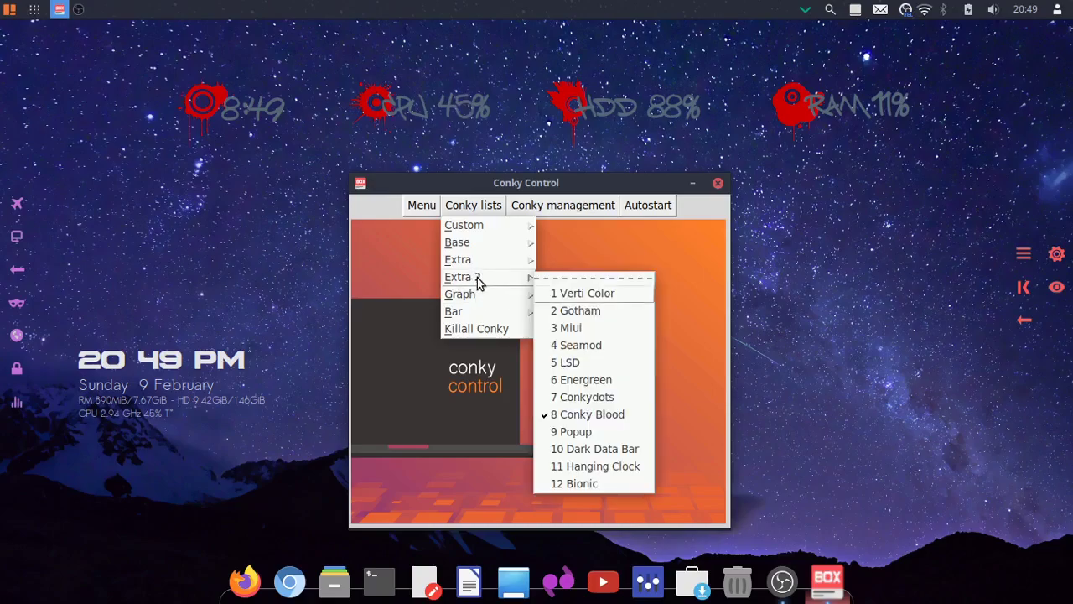
{"action": "left_click", "coordinate": [591, 414]}
- Preview the Graph Grey conky from the Graph list on the desktop and turn it off
{"action": "left_click", "coordinate": [467, 210]}
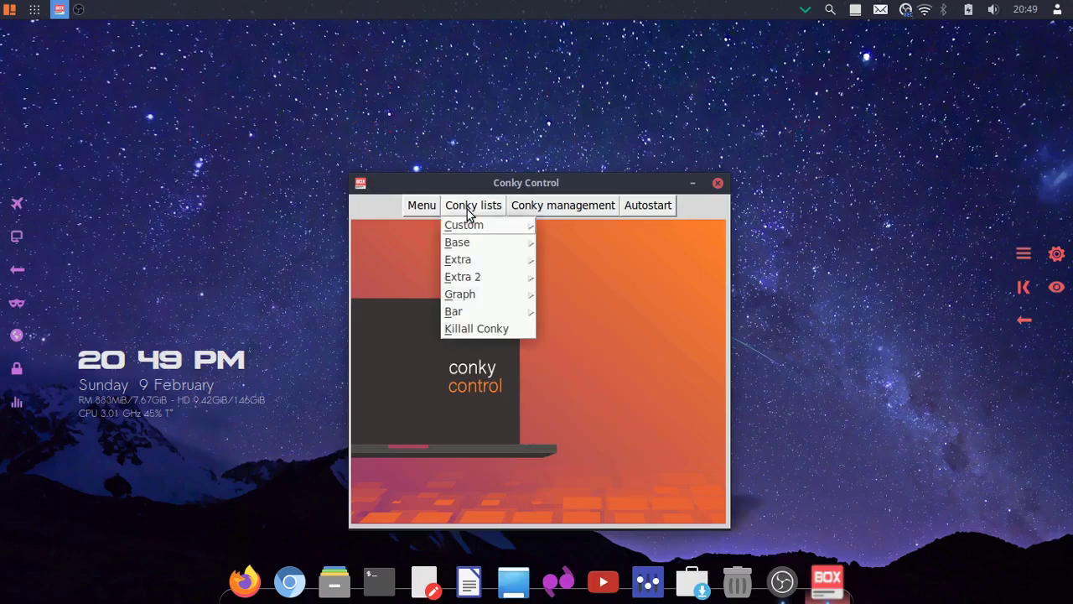
{"action": "mouse_move", "coordinate": [452, 296]}
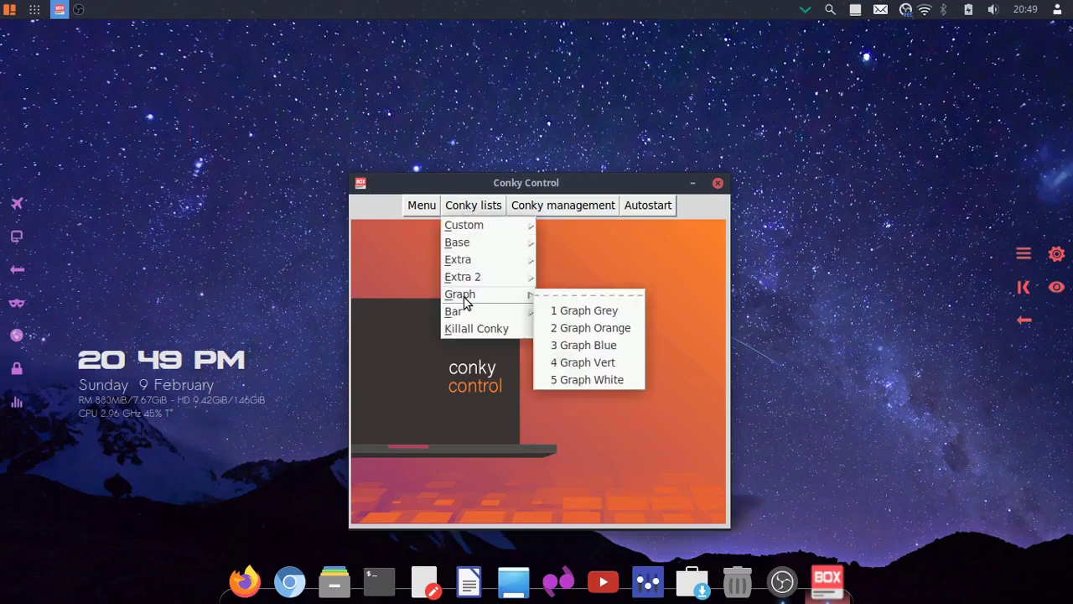
{"action": "left_click", "coordinate": [579, 316]}
{"action": "mouse_move", "coordinate": [474, 295]}
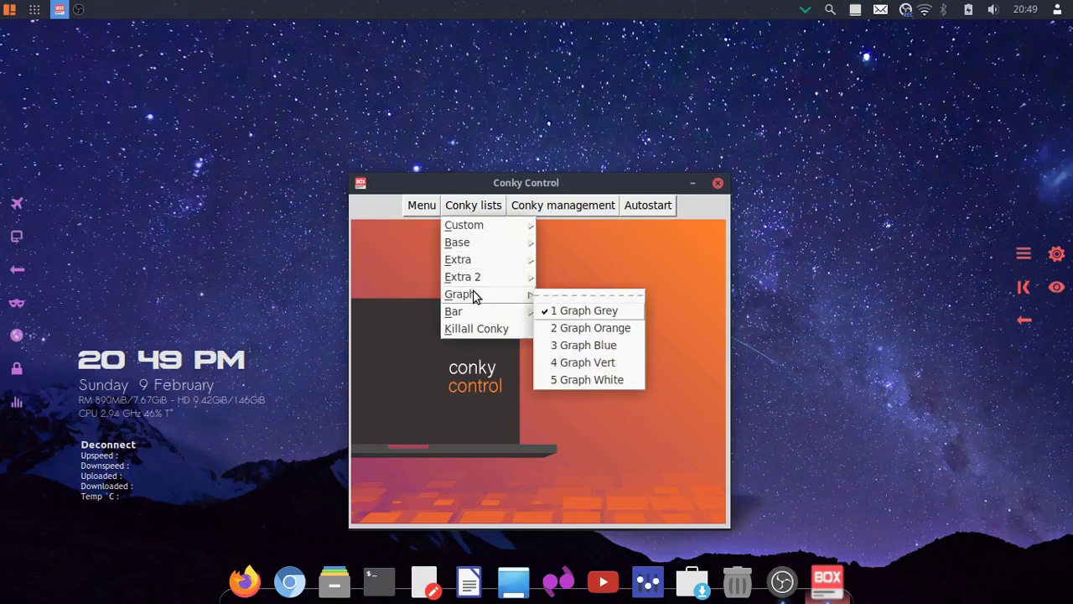
{"action": "left_click", "coordinate": [633, 314]}
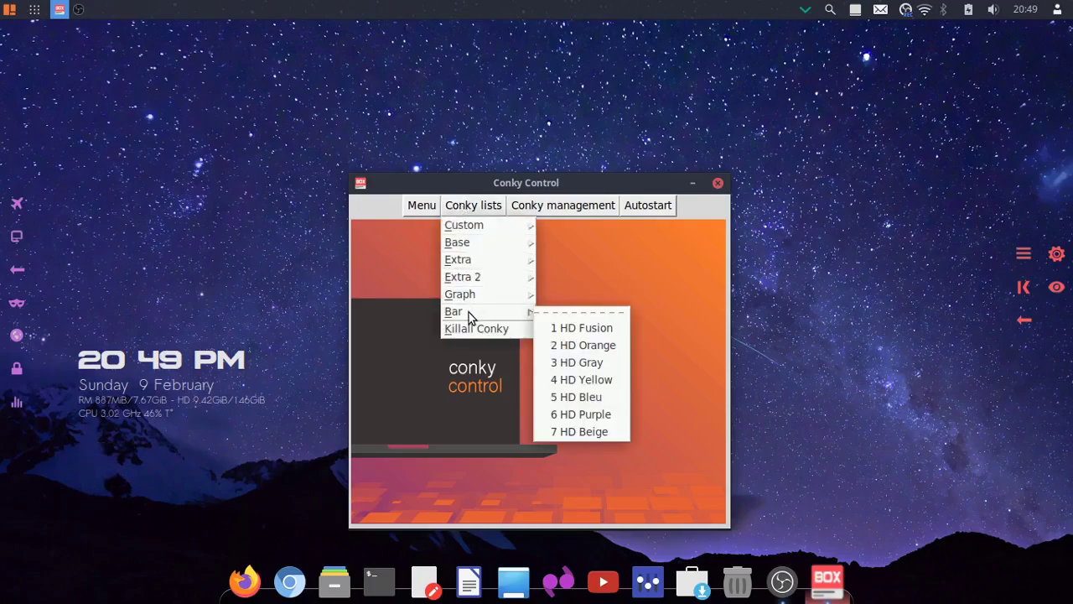
- Preview the HD Fusion conky from the Bar list on the desktop and turn it off
{"action": "left_click", "coordinate": [587, 329]}
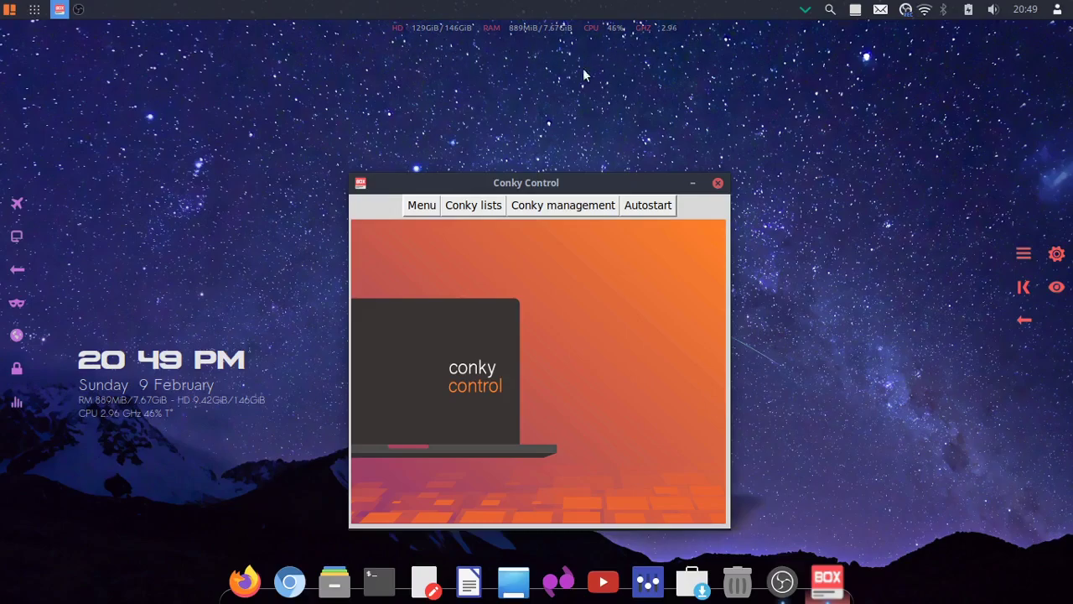
{"action": "left_click", "coordinate": [494, 207]}
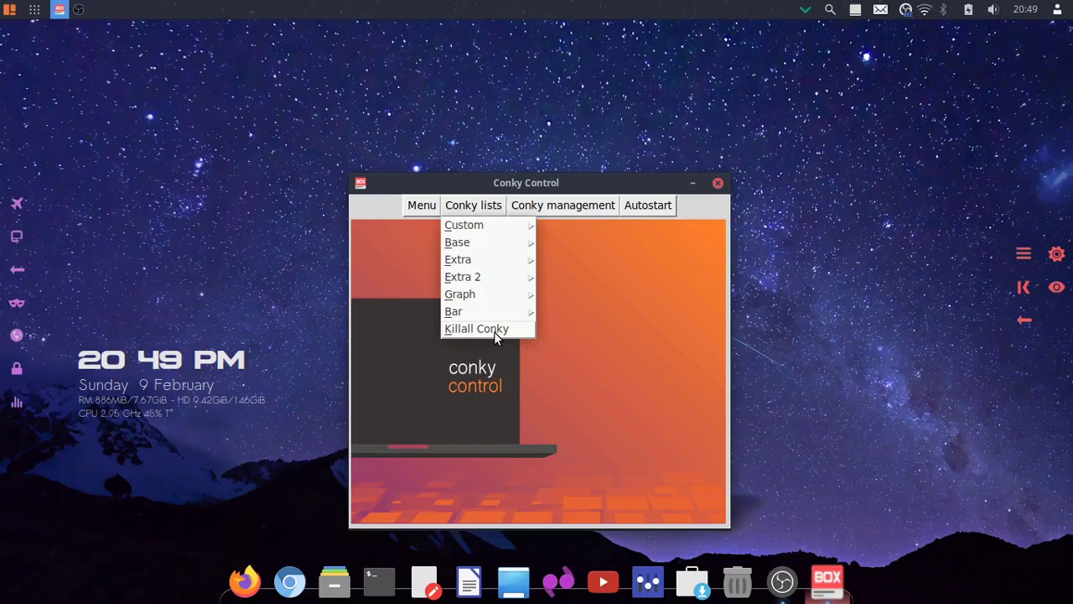
{"action": "left_click", "coordinate": [575, 210]}
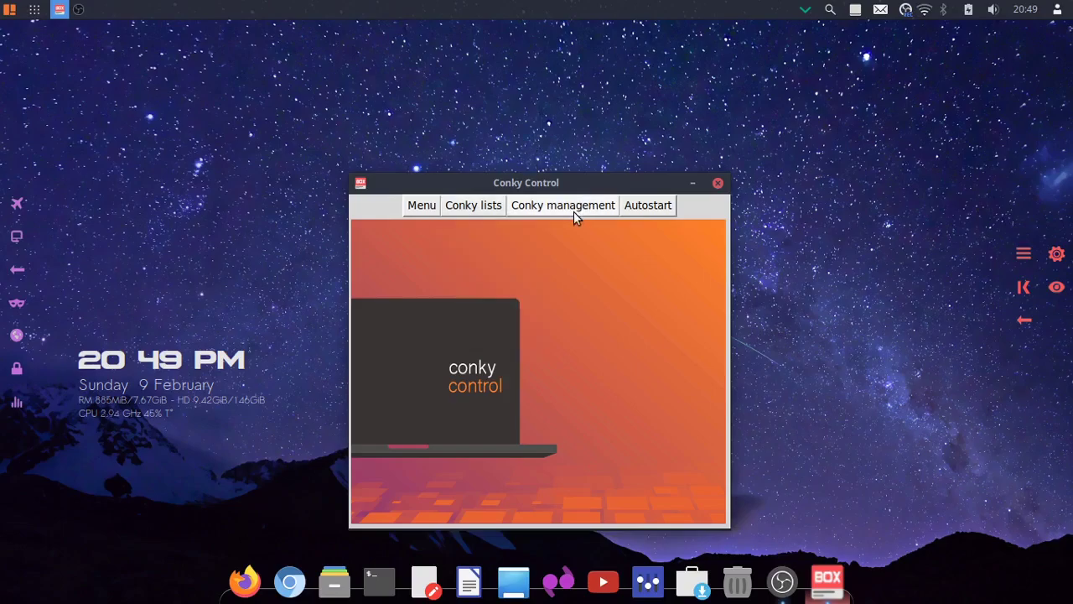
- Reposition the 14 Time Full White conky to Top-middle in the conky settings, moving the Conky Control window out of its way
{"action": "left_click", "coordinate": [575, 210]}
{"action": "left_click", "coordinate": [543, 260]}
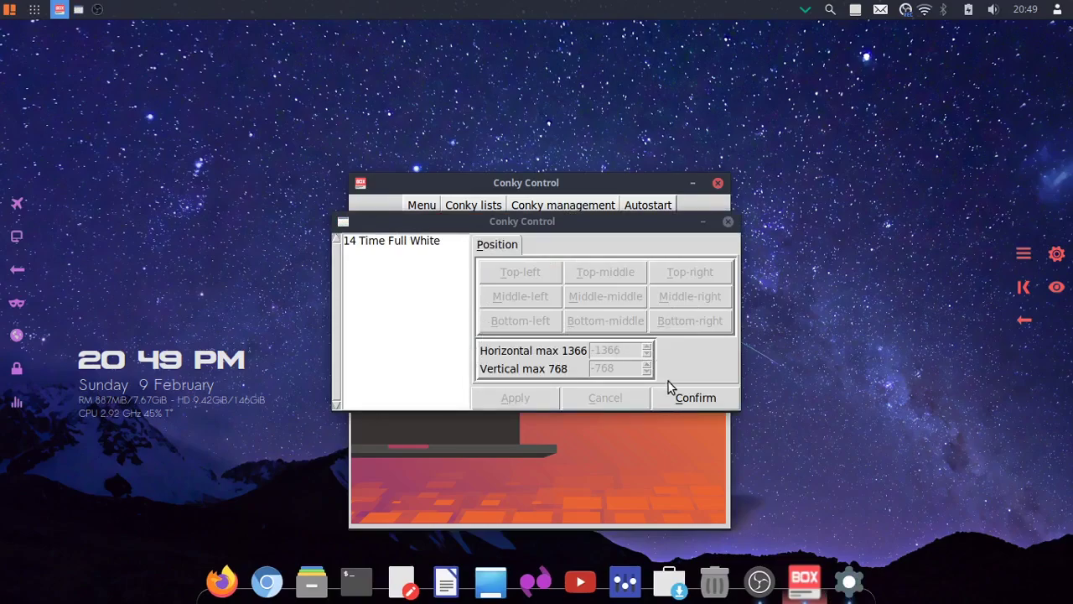
{"action": "left_click", "coordinate": [505, 257]}
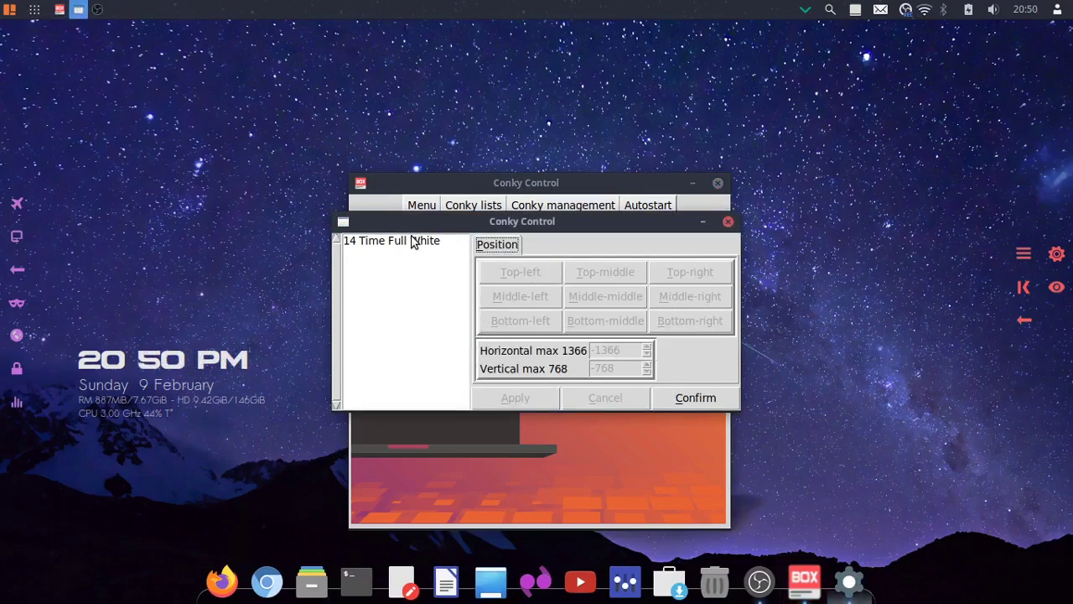
{"action": "left_click", "coordinate": [411, 241]}
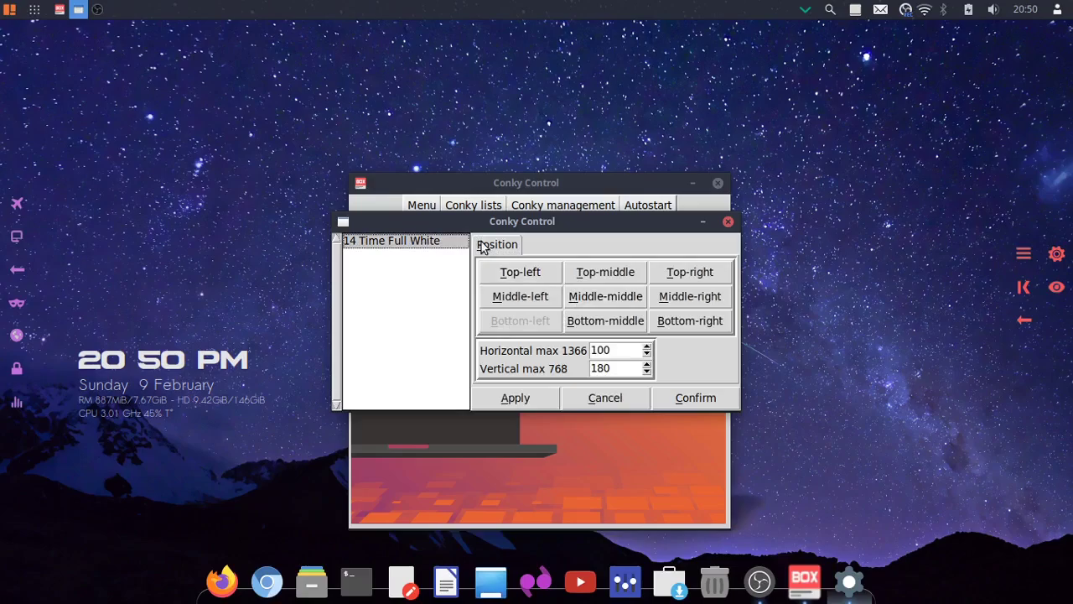
{"action": "left_click", "coordinate": [627, 276]}
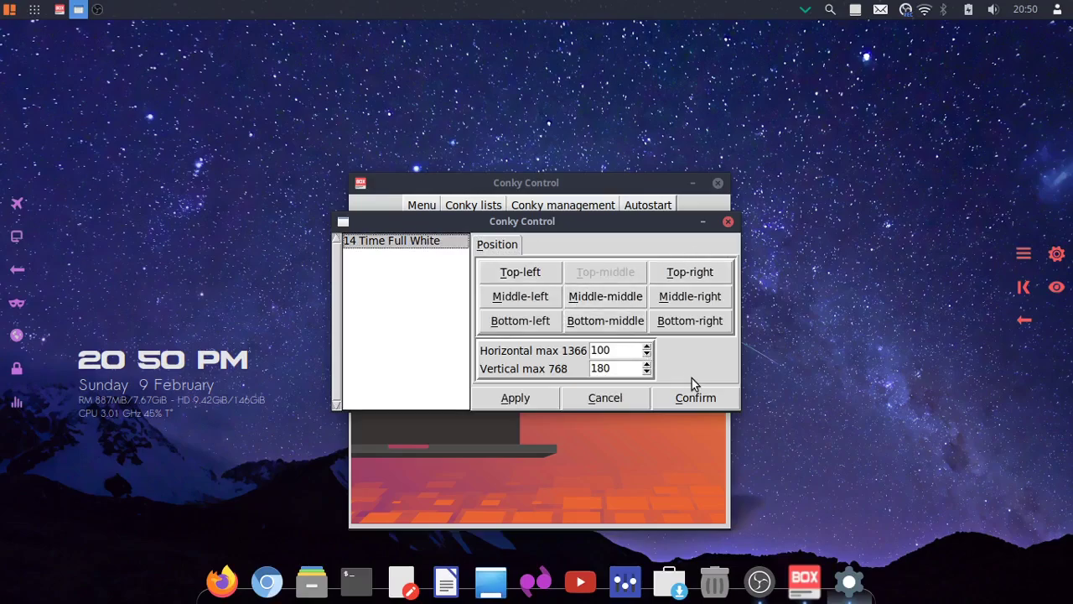
{"action": "left_click", "coordinate": [696, 399]}
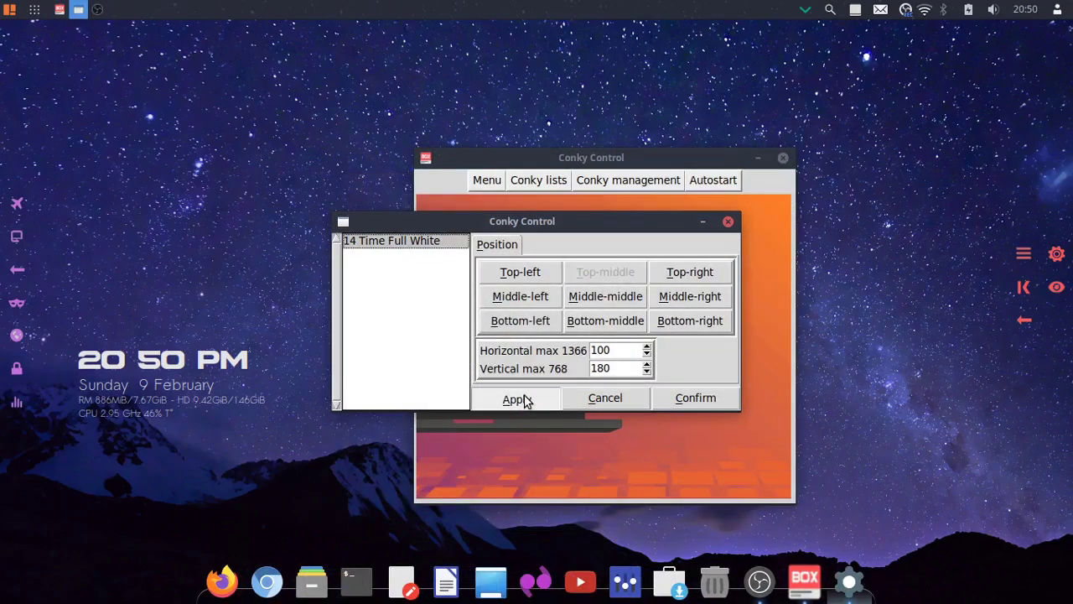
{"action": "left_click", "coordinate": [683, 396]}
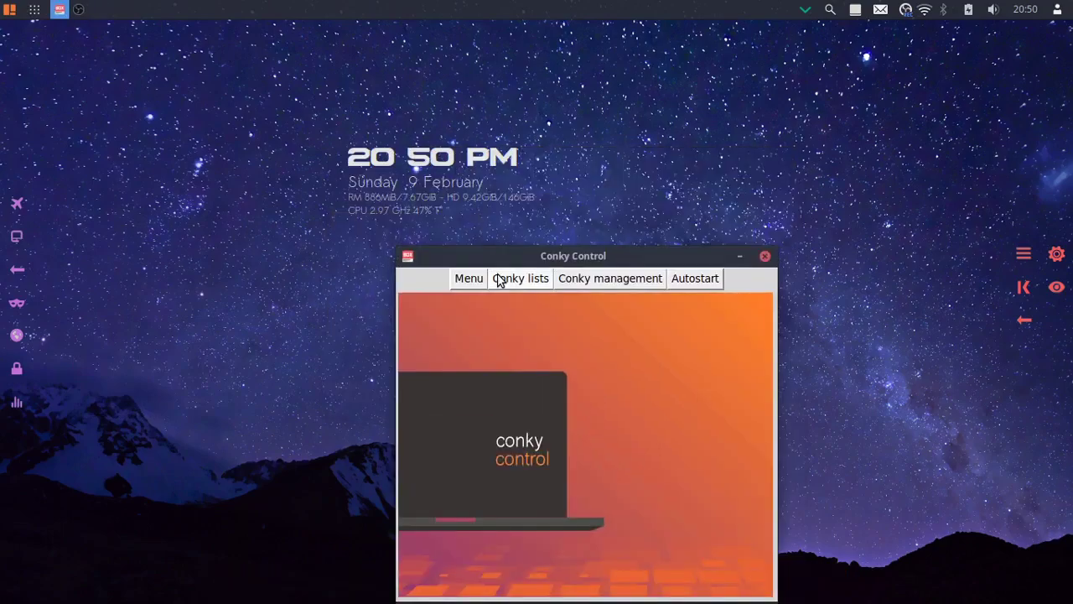
- Reposition the 14 Time Full White conky to Top-right and confirm the conky settings
{"action": "left_click", "coordinate": [623, 283]}
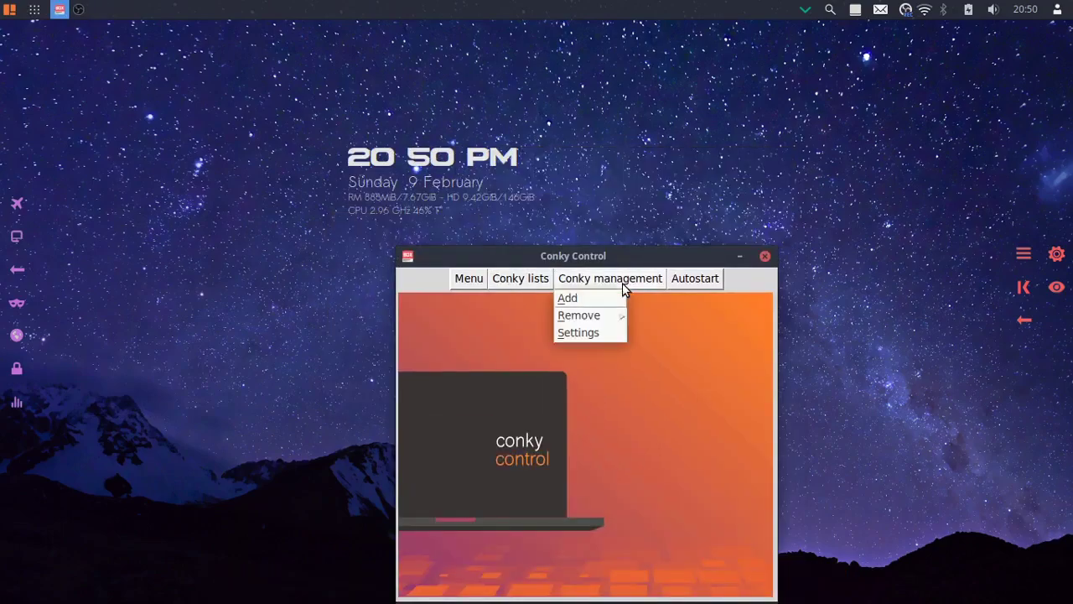
{"action": "left_click", "coordinate": [578, 333]}
{"action": "left_click", "coordinate": [408, 240]}
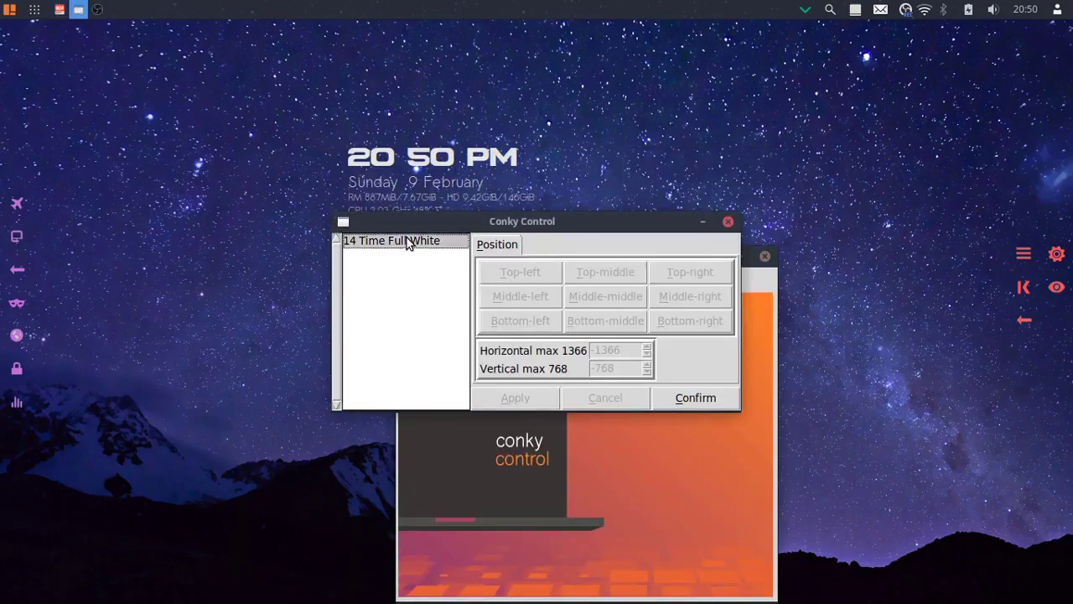
{"action": "left_click", "coordinate": [690, 272]}
{"action": "left_click", "coordinate": [515, 397]}
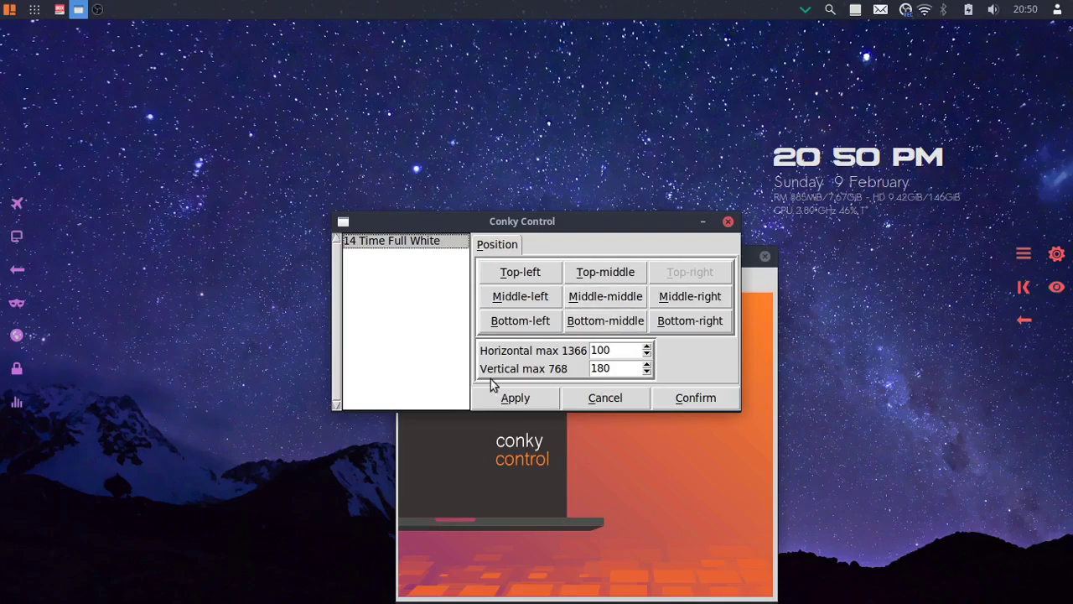
{"action": "left_click", "coordinate": [688, 399]}
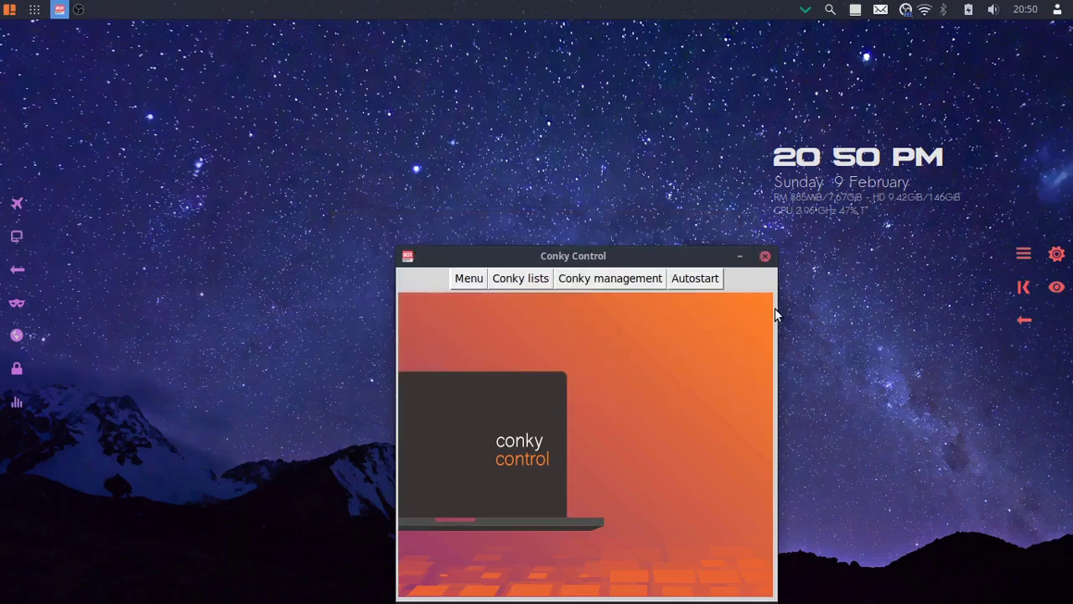
- Return the 14 Time Full White conky to its original bottom-left position through the conky settings
{"action": "left_click", "coordinate": [523, 279]}
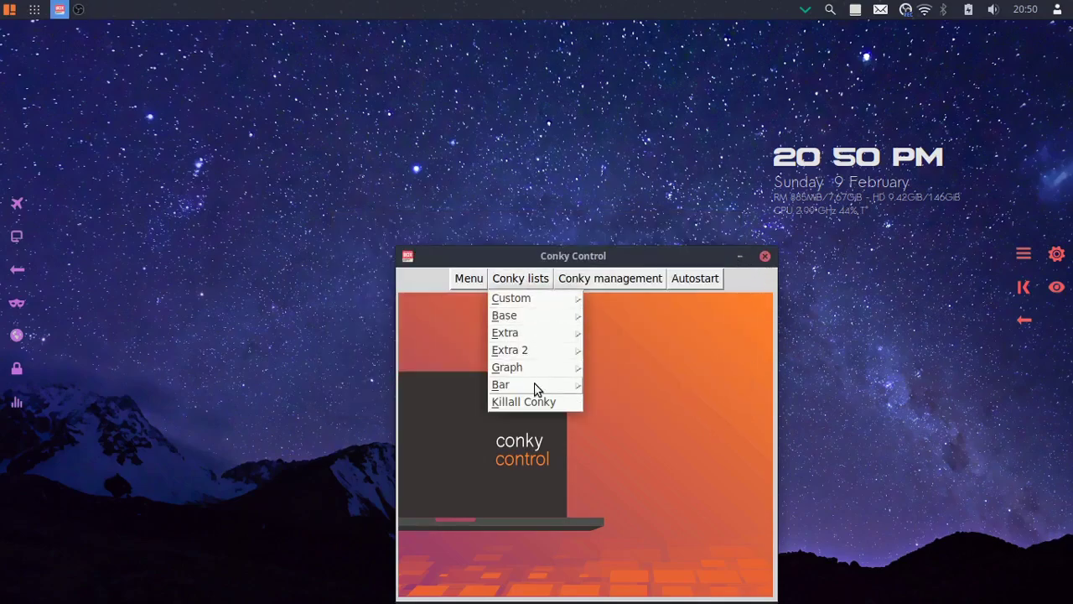
{"action": "left_click", "coordinate": [614, 276]}
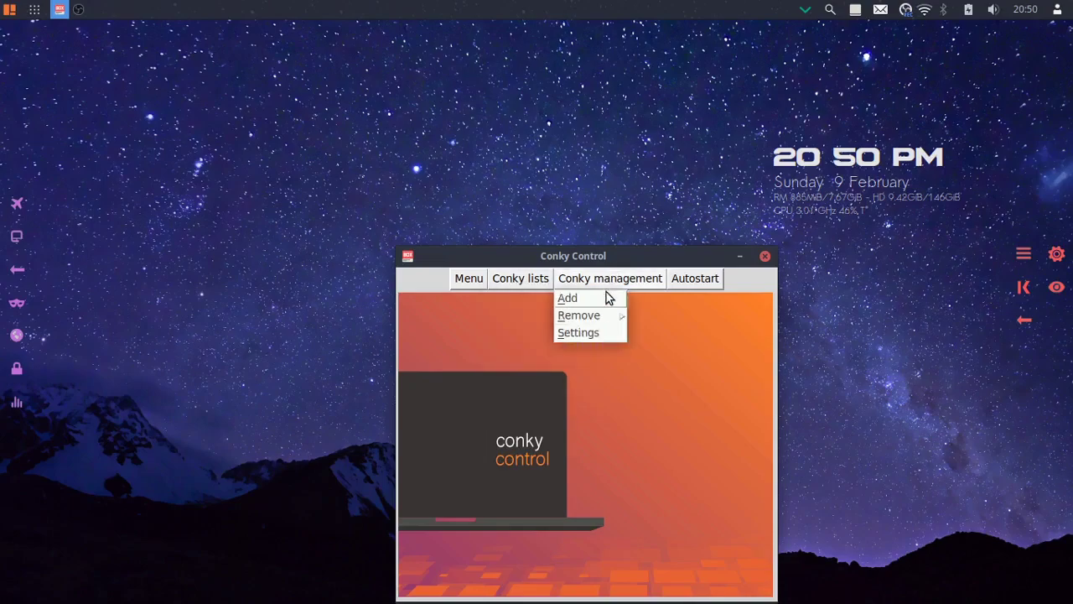
{"action": "left_click", "coordinate": [578, 333]}
{"action": "left_click", "coordinate": [517, 297]}
{"action": "left_click", "coordinate": [693, 398]}
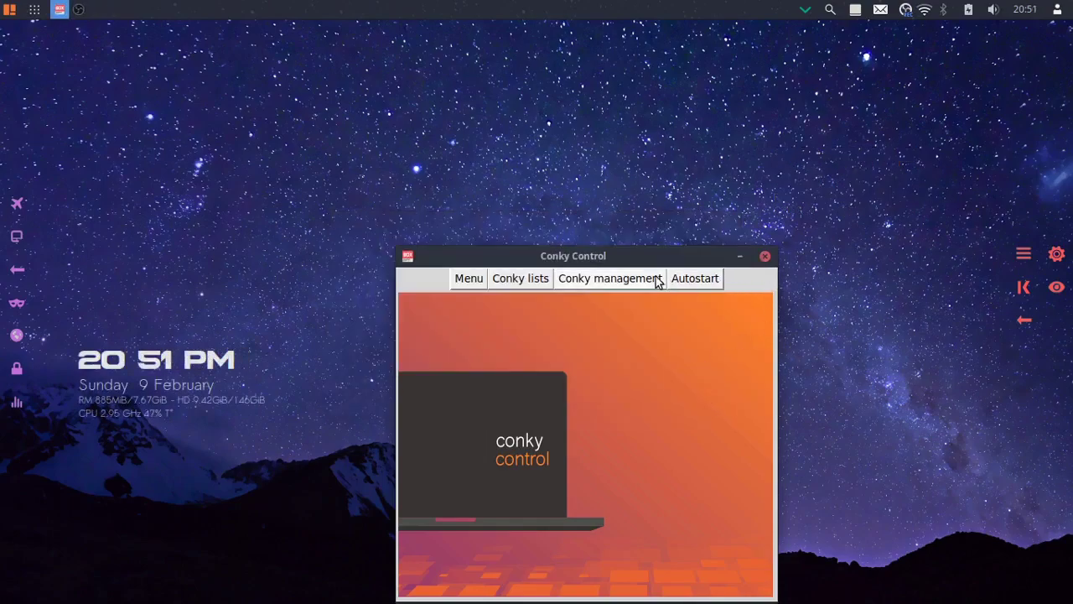
- Close Conky Control and open Plank Control from Voyager Box
{"action": "left_click_drag", "start_coordinate": [659, 256], "coordinate": [627, 72]}
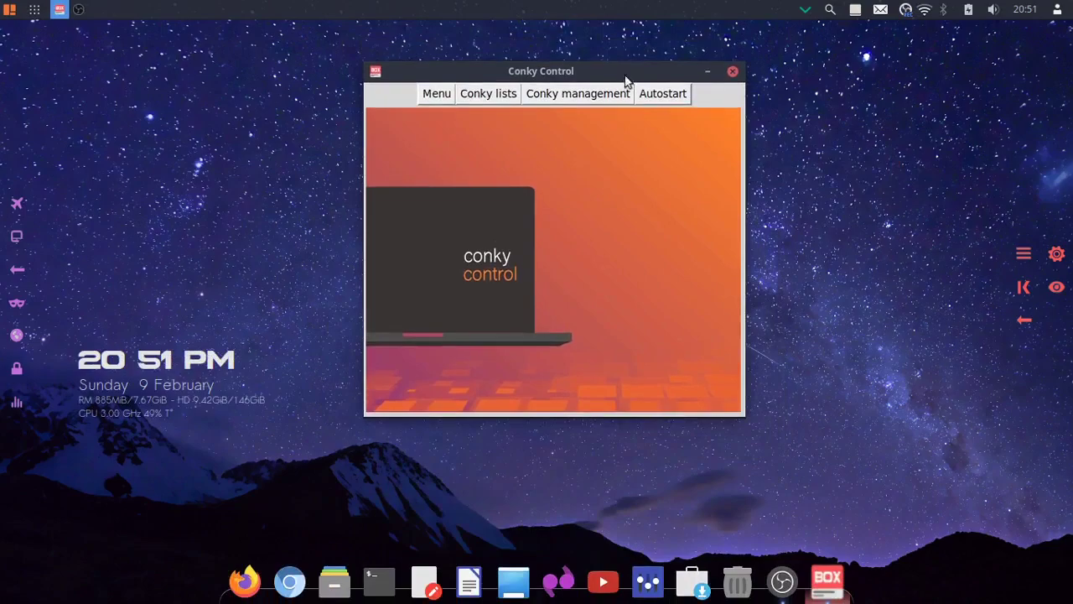
{"action": "left_click", "coordinate": [732, 72]}
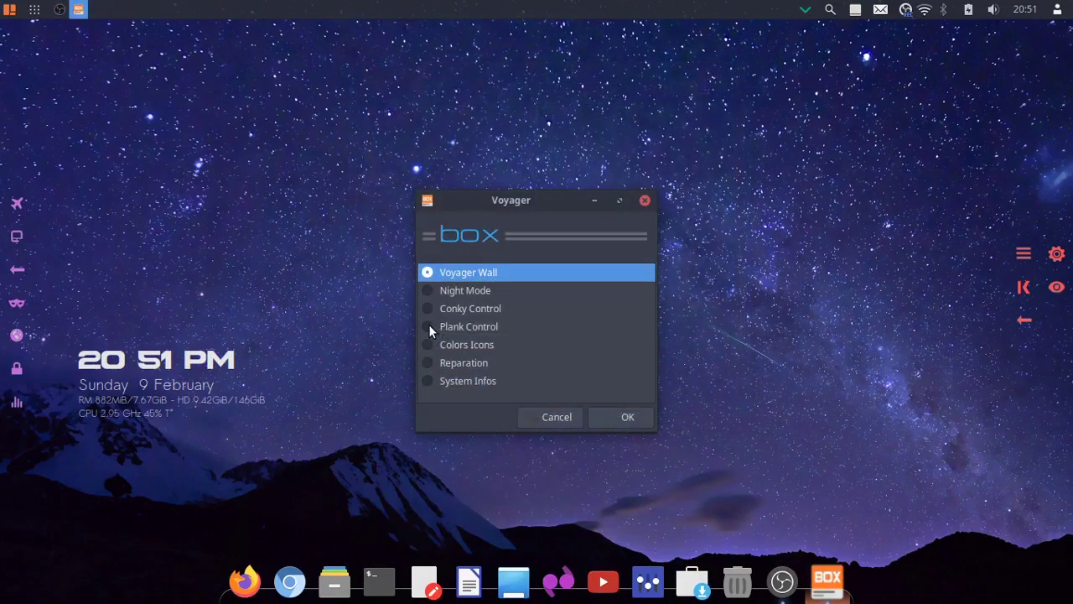
{"action": "left_click", "coordinate": [429, 327]}
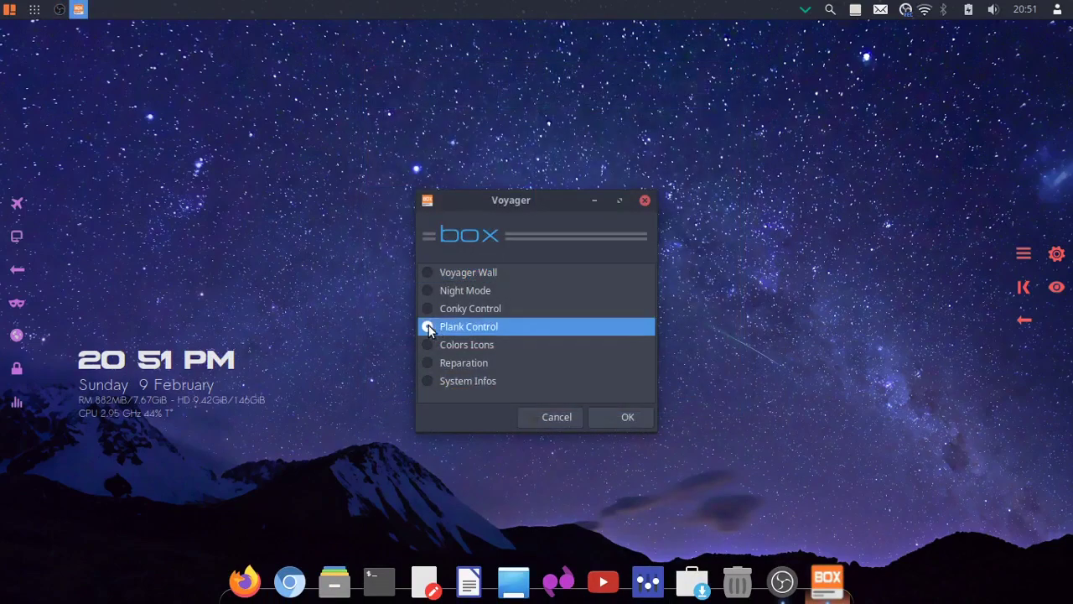
{"action": "left_click", "coordinate": [606, 419]}
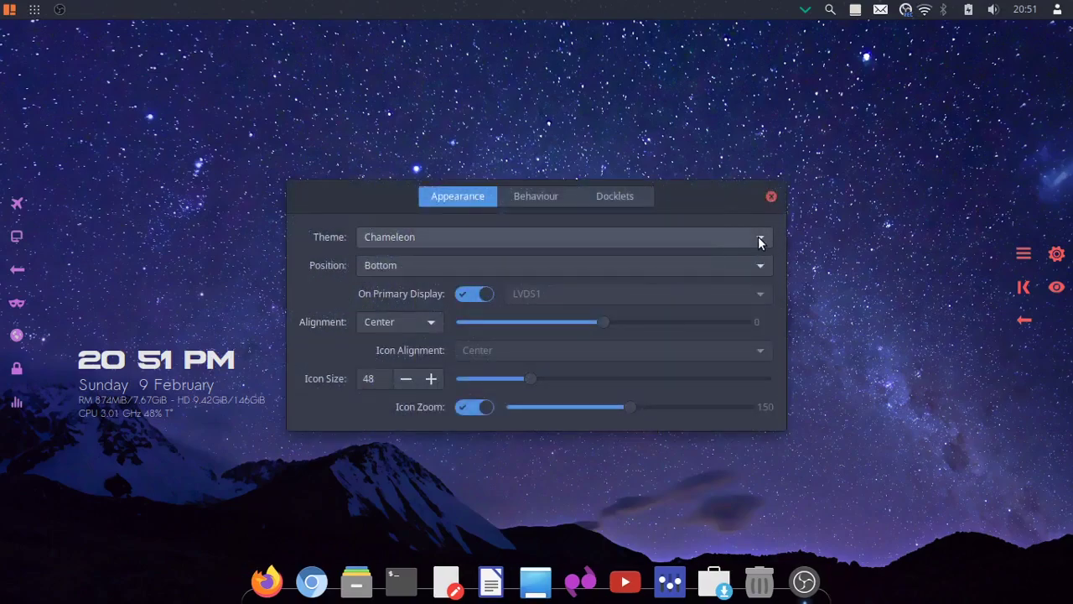
- Browse the available dock themes and set the Plank theme to Camilaes
{"action": "left_click", "coordinate": [764, 237]}
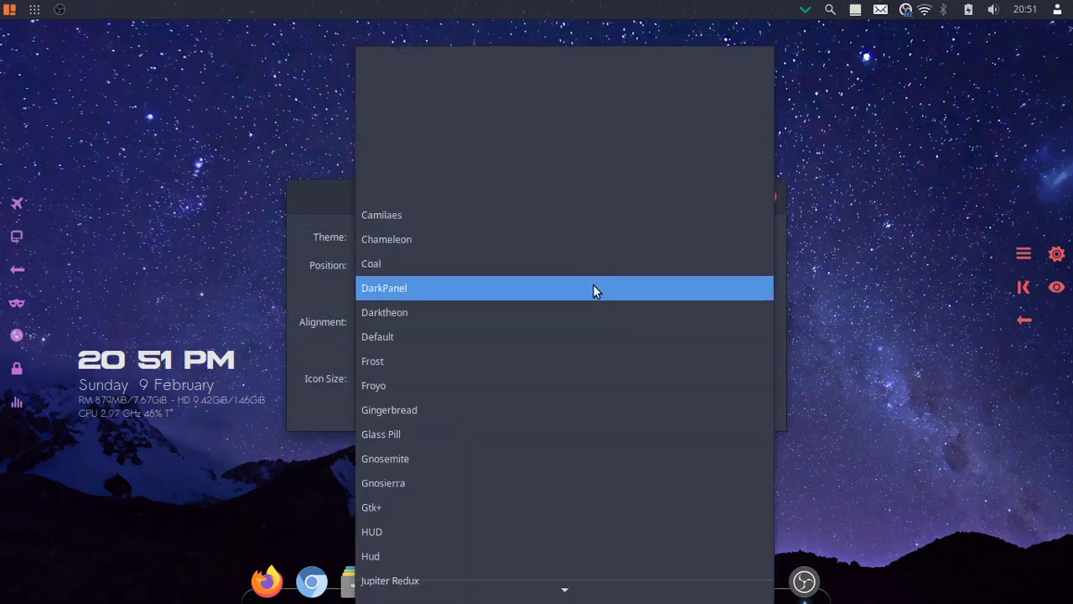
{"action": "scroll", "coordinate": [582, 277], "scroll_direction": "down", "scroll_amount": 4}
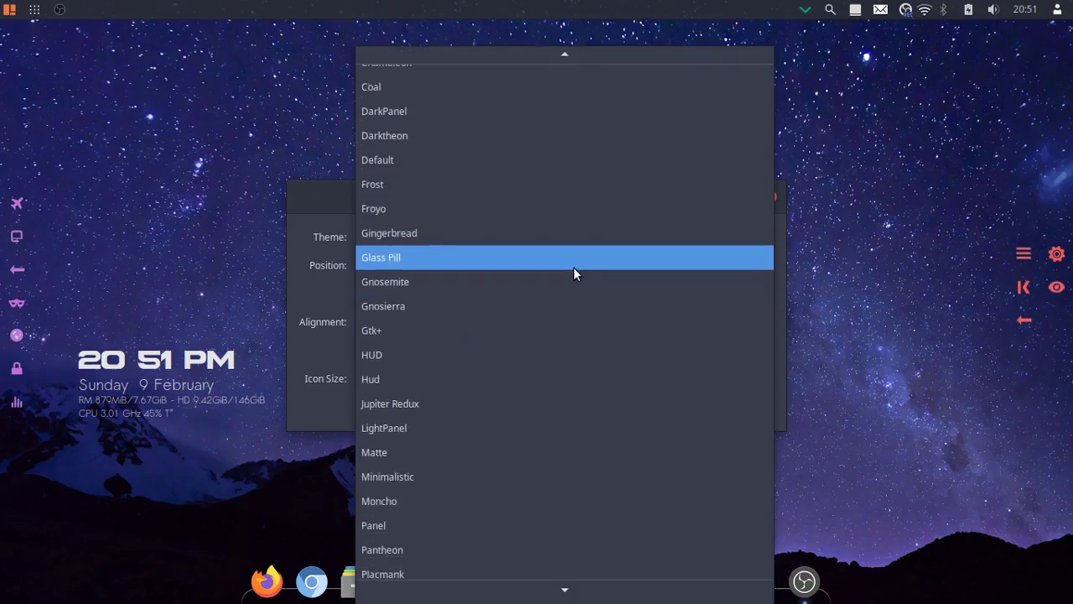
{"action": "scroll", "coordinate": [569, 268], "scroll_direction": "down", "scroll_amount": 5}
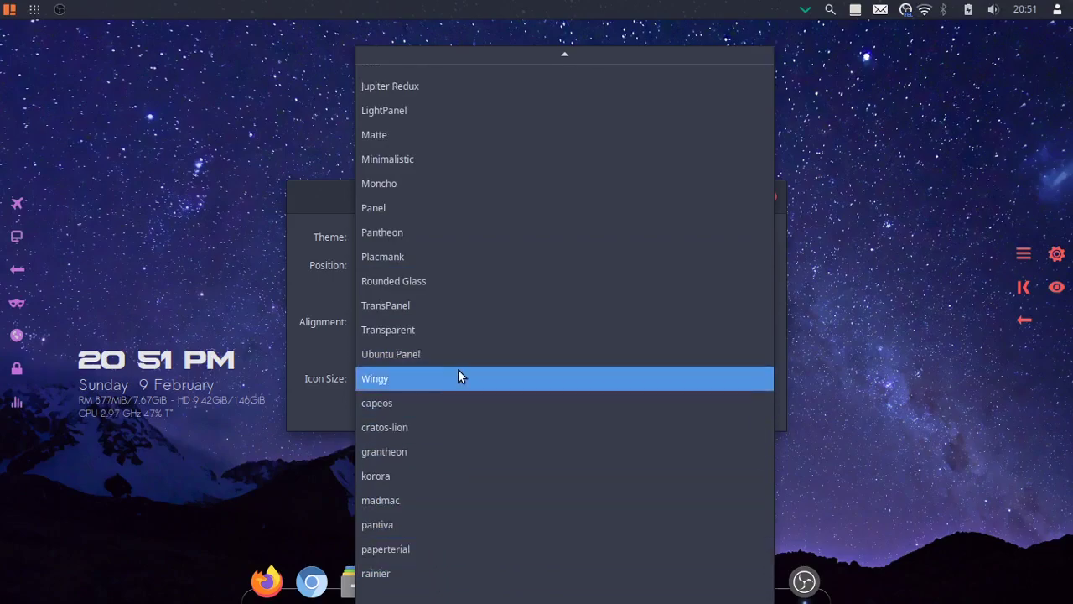
{"action": "scroll", "coordinate": [458, 376], "scroll_direction": "up", "scroll_amount": 2}
{"action": "scroll", "coordinate": [458, 377], "scroll_direction": "up", "scroll_amount": 6}
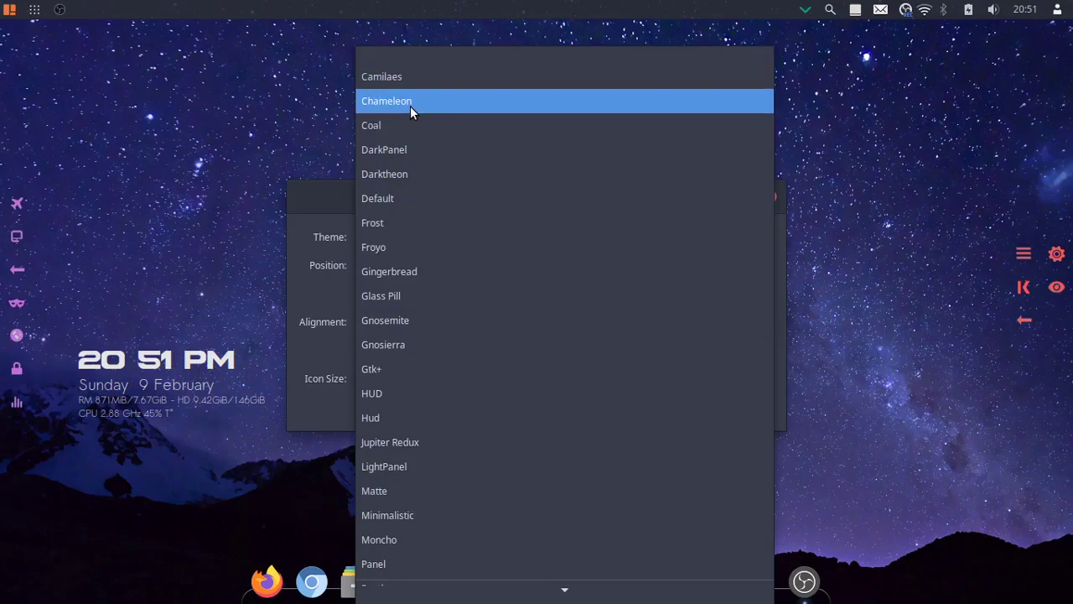
{"action": "left_click", "coordinate": [412, 78]}
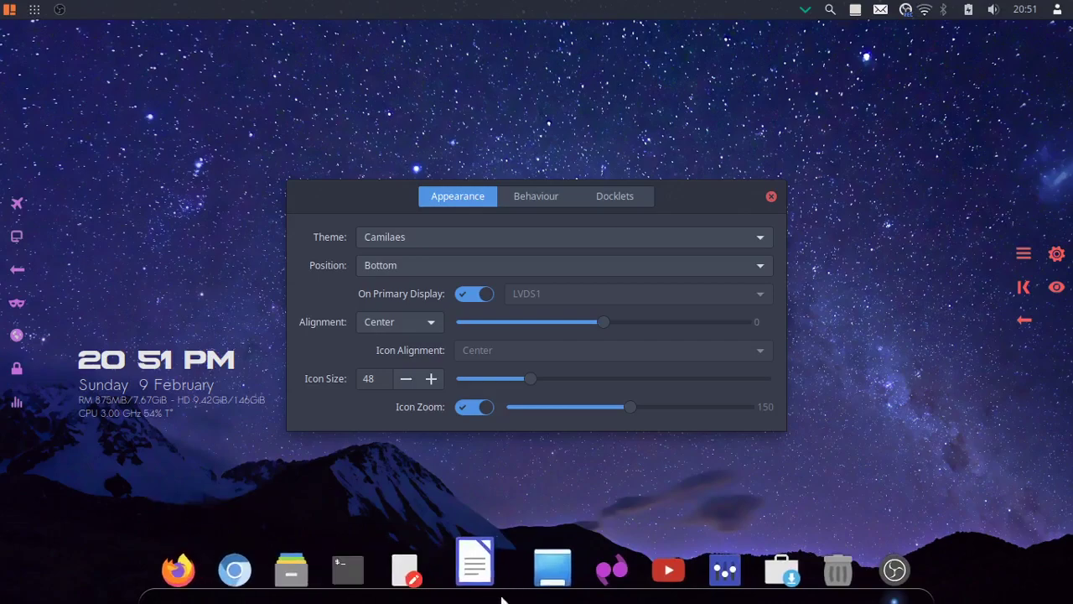
- Switch the Plank theme to Chameleon and back to Camilaes to compare the dock's appearance
{"action": "left_click", "coordinate": [448, 239]}
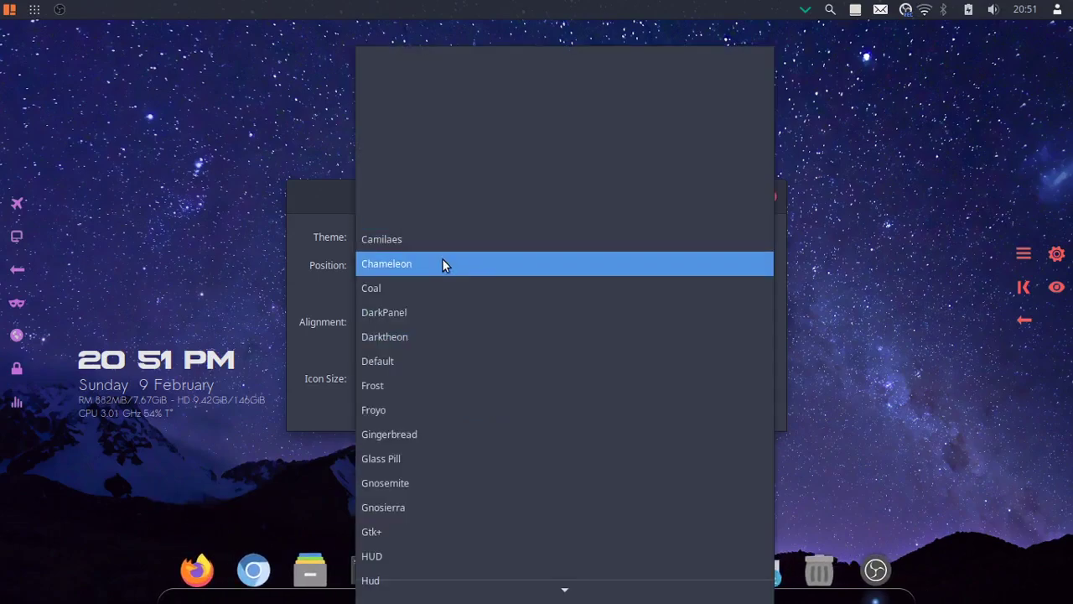
{"action": "left_click", "coordinate": [444, 264]}
{"action": "left_click", "coordinate": [442, 239]}
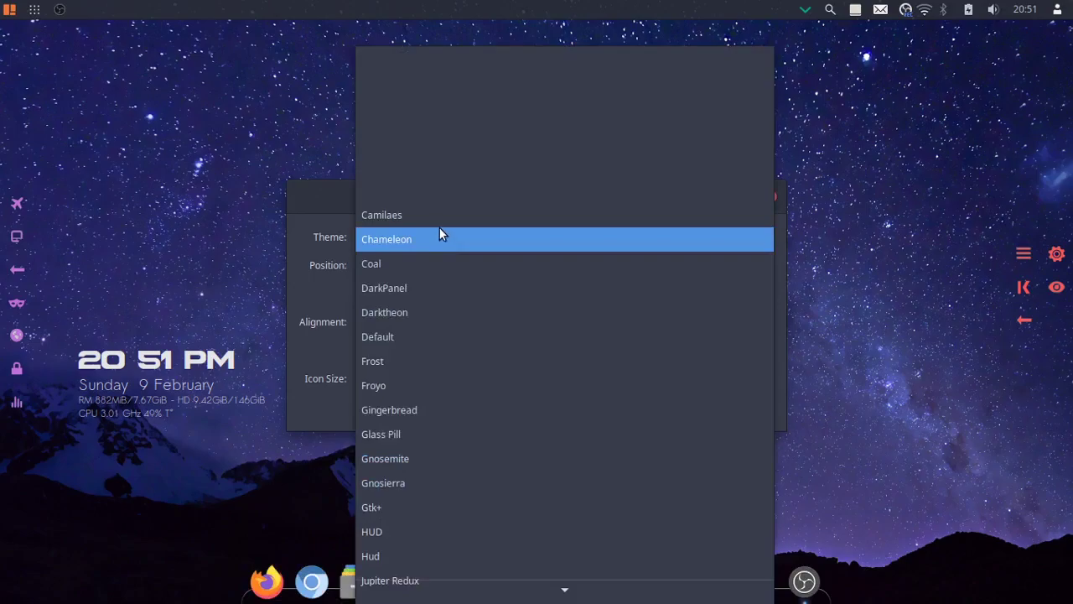
{"action": "left_click", "coordinate": [437, 220]}
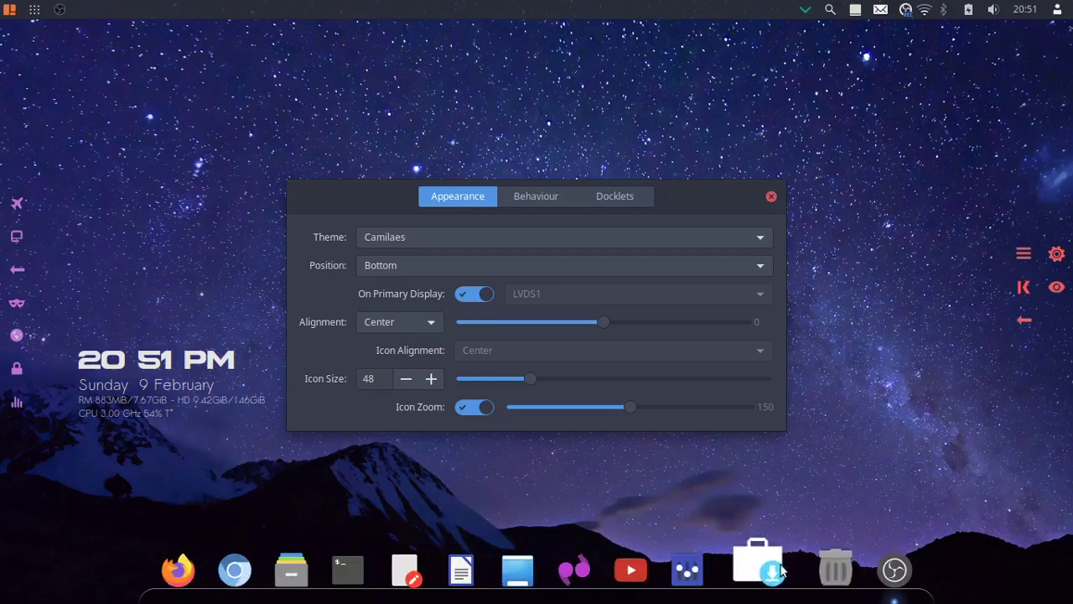
- Try the Coal and DarkPanel themes on the Plank dock
{"action": "left_click", "coordinate": [428, 238]}
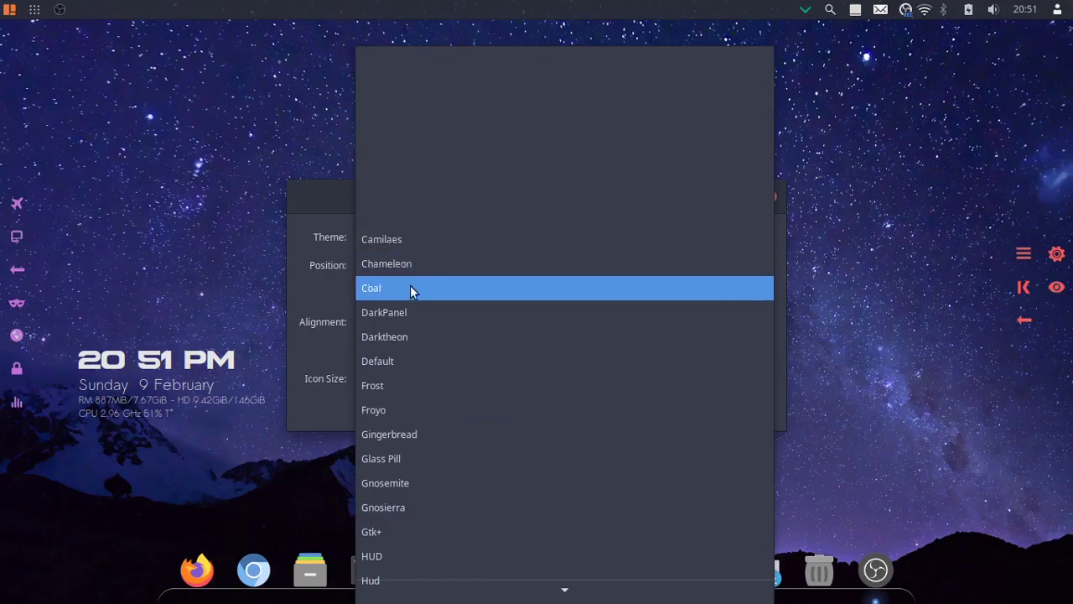
{"action": "left_click", "coordinate": [410, 288]}
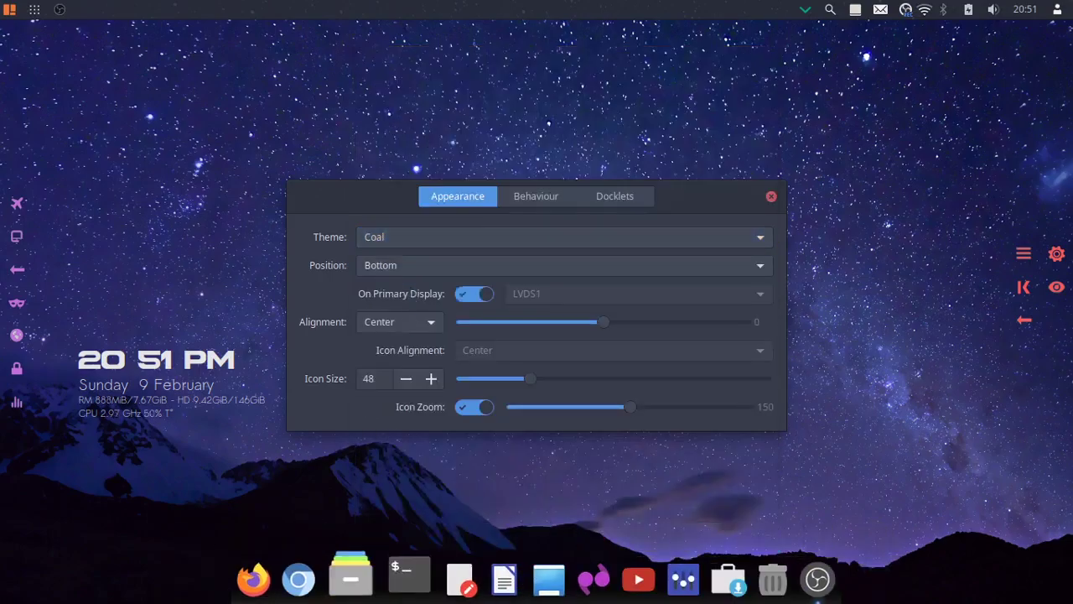
{"action": "left_click", "coordinate": [497, 239]}
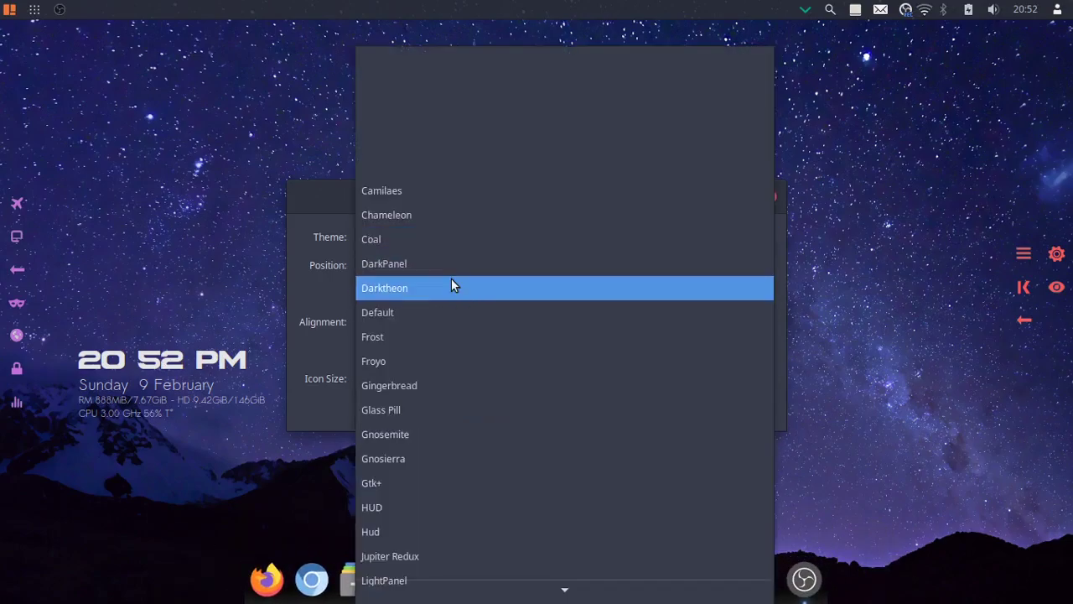
{"action": "left_click", "coordinate": [452, 265]}
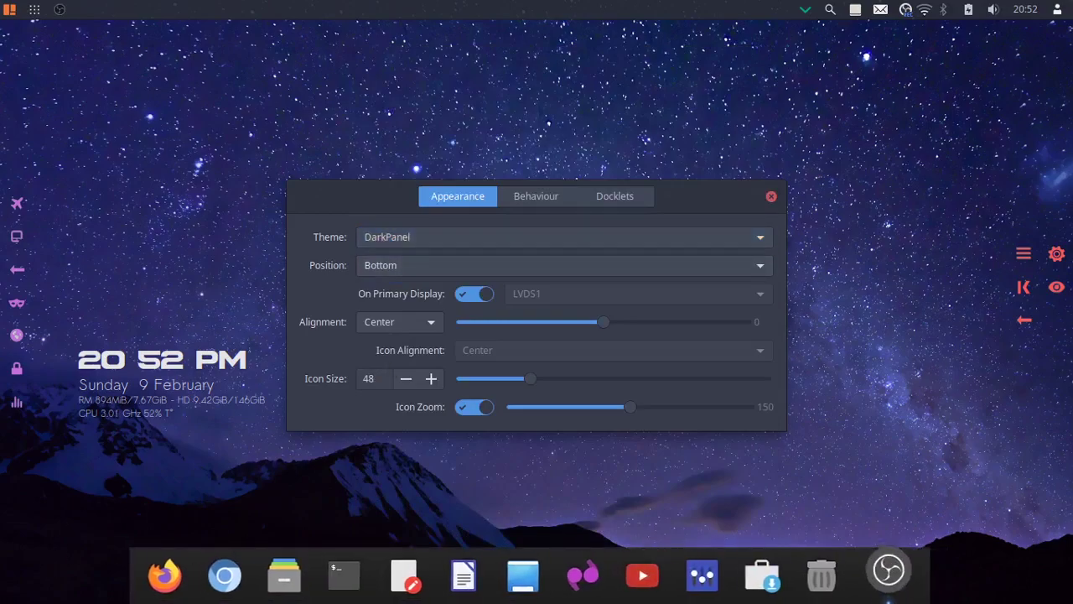
- Try the Darktheon and Default themes on the Plank dock
{"action": "left_click", "coordinate": [429, 238]}
{"action": "left_click", "coordinate": [423, 264]}
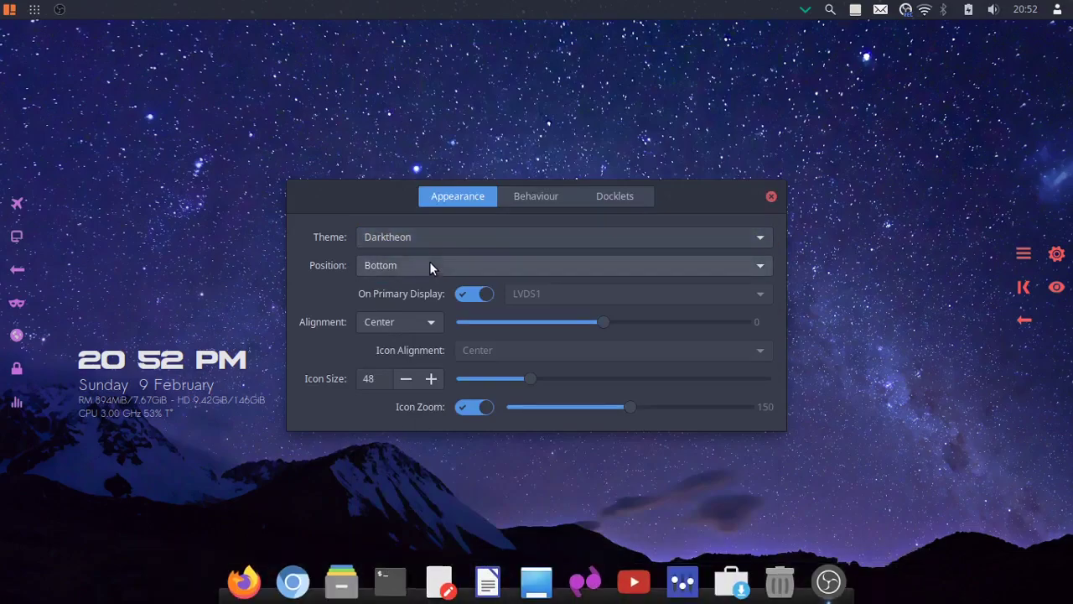
{"action": "left_click", "coordinate": [427, 241]}
{"action": "left_click", "coordinate": [423, 265]}
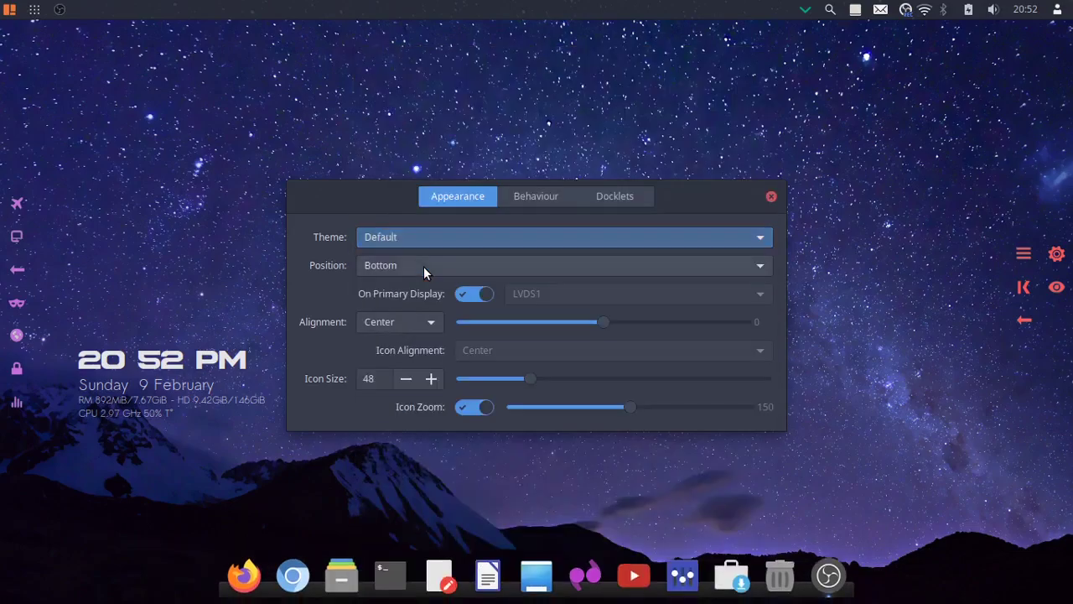
- Try the Froyo and Gnosemite themes on the Plank dock
{"action": "left_click", "coordinate": [435, 235]}
{"action": "left_click", "coordinate": [434, 239]}
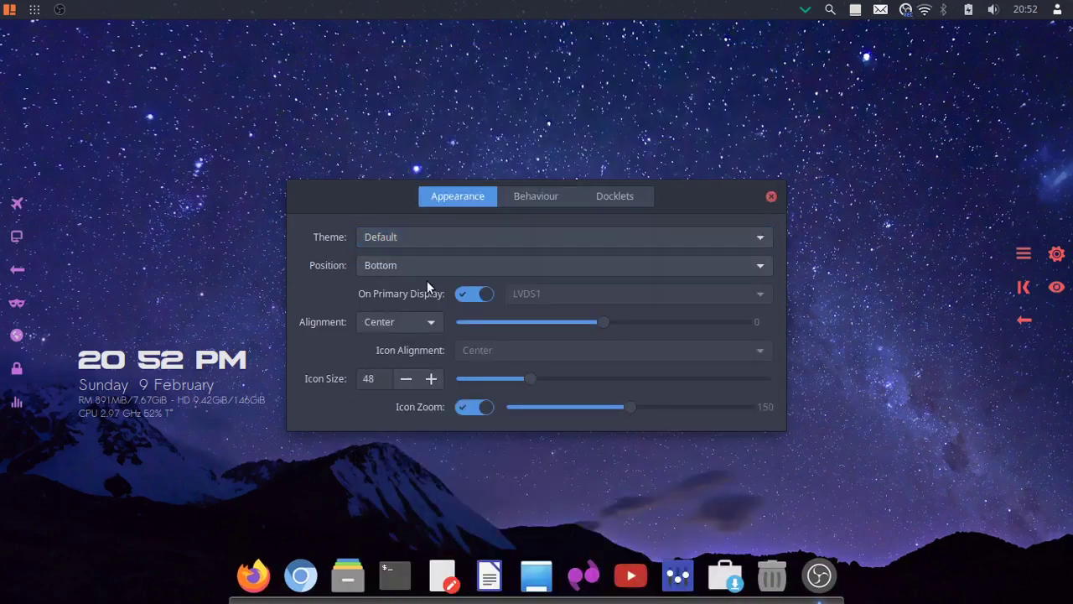
{"action": "left_click", "coordinate": [428, 237]}
{"action": "left_click", "coordinate": [432, 288]}
{"action": "left_click", "coordinate": [432, 239]}
{"action": "left_click", "coordinate": [402, 312]}
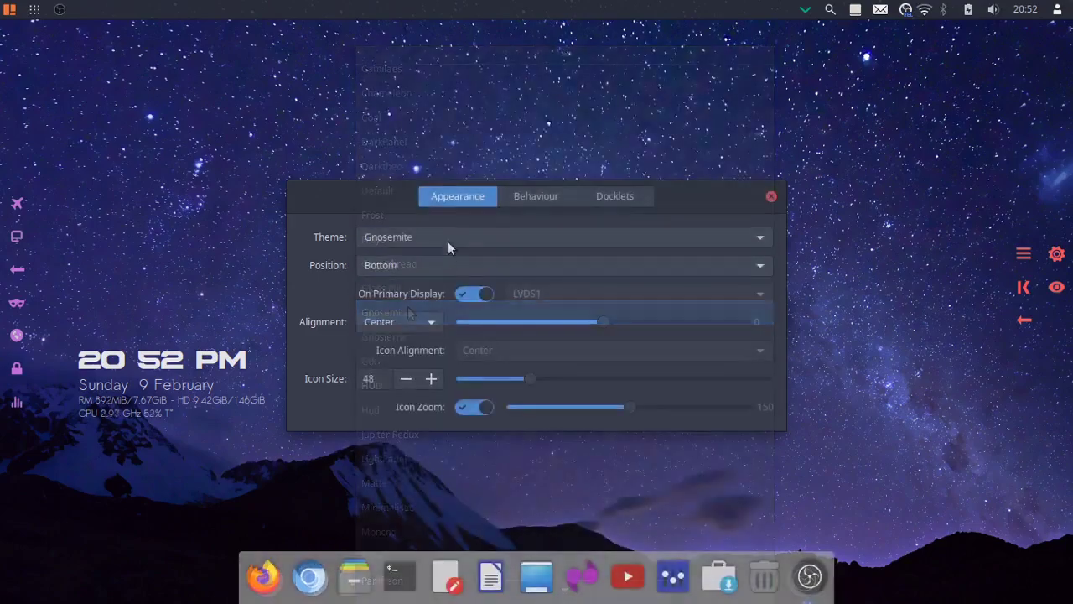
- Switch the Plank theme to Gtk+ and on to Jupiter Redux to compare their looks
{"action": "left_click", "coordinate": [439, 238]}
{"action": "left_click", "coordinate": [436, 238]}
{"action": "left_click", "coordinate": [436, 238]}
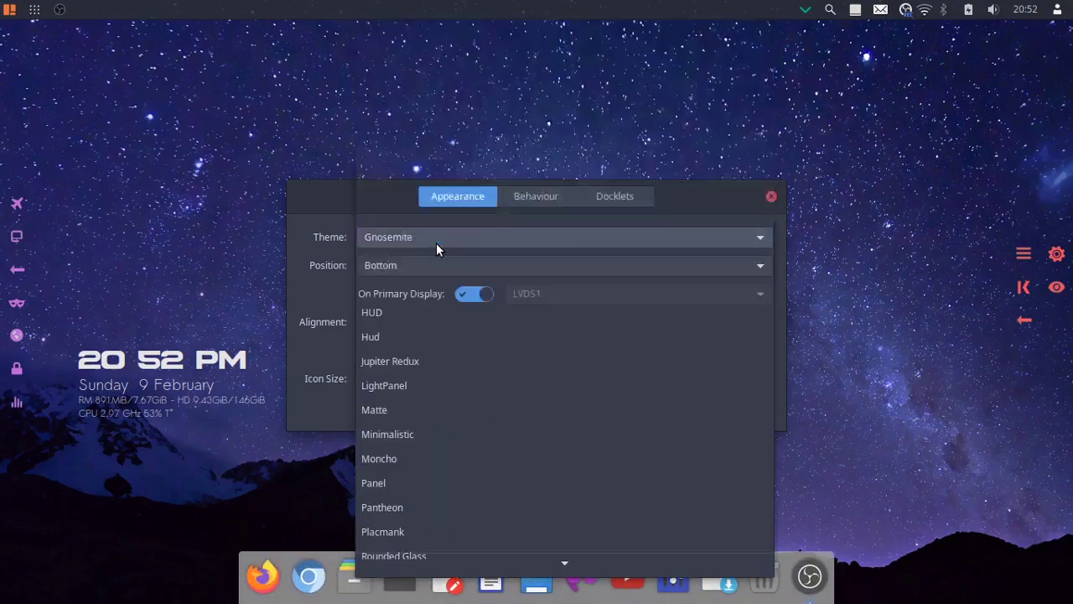
{"action": "left_click", "coordinate": [415, 285]}
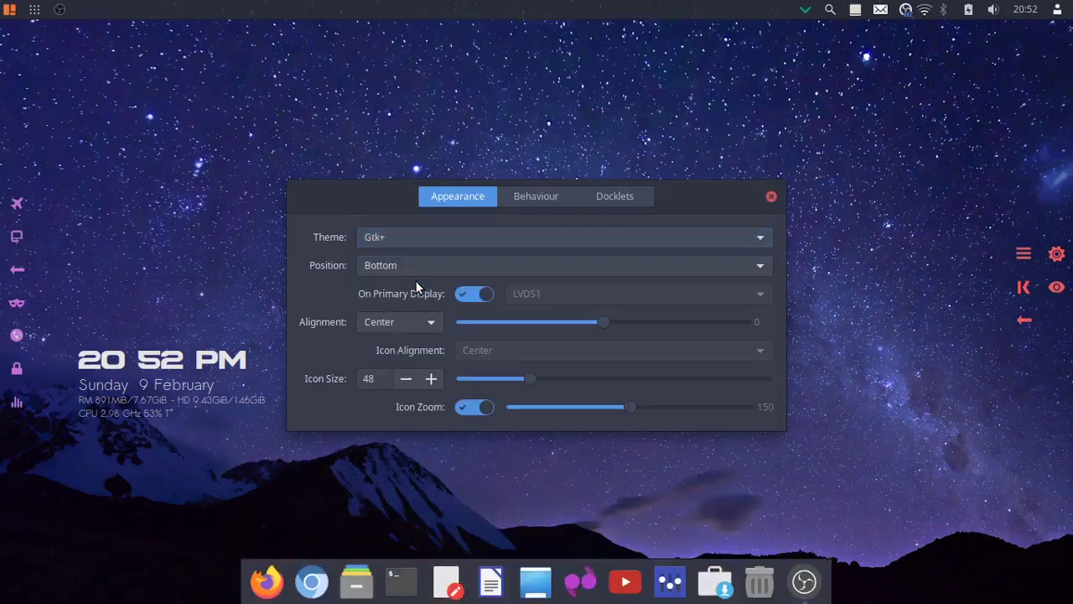
{"action": "left_click", "coordinate": [458, 237]}
{"action": "left_click", "coordinate": [454, 244]}
{"action": "left_click", "coordinate": [446, 238]}
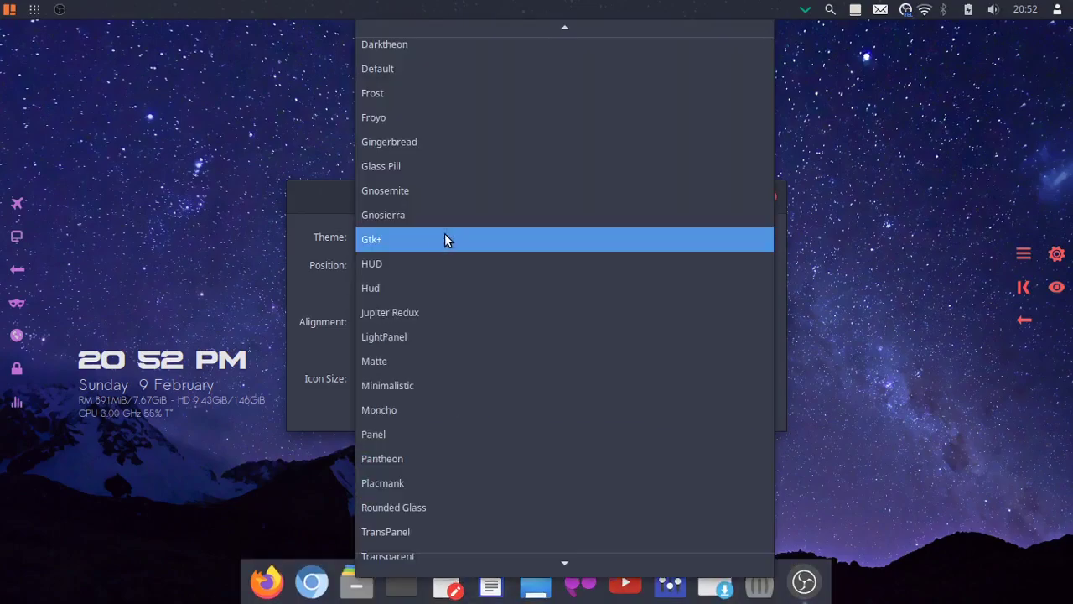
{"action": "left_click", "coordinate": [428, 311]}
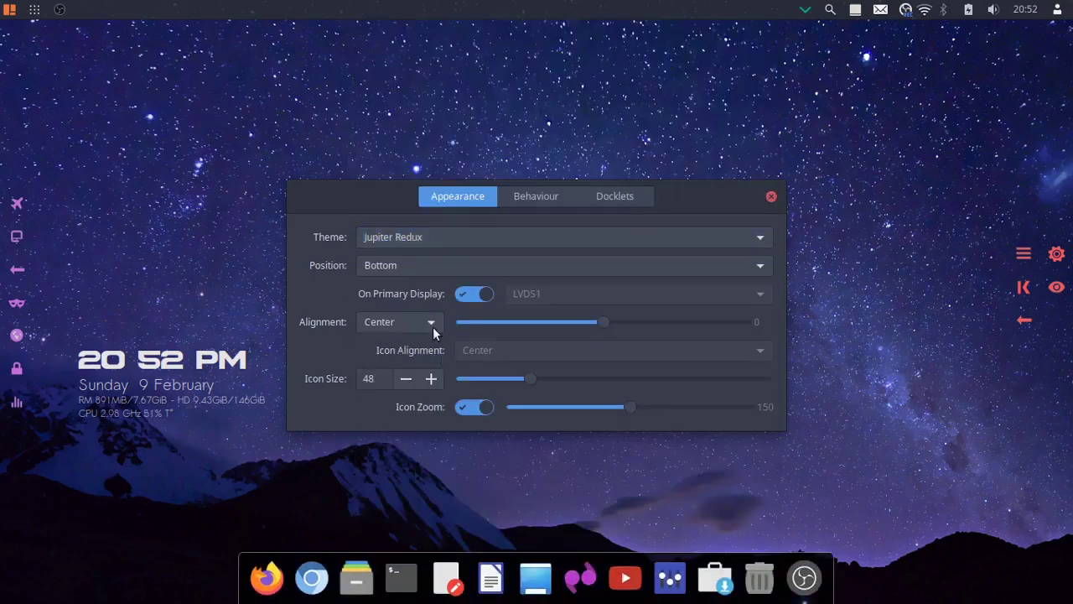
- Preview the dock with the Panel theme and with the Pantheon theme
{"action": "left_click", "coordinate": [407, 238]}
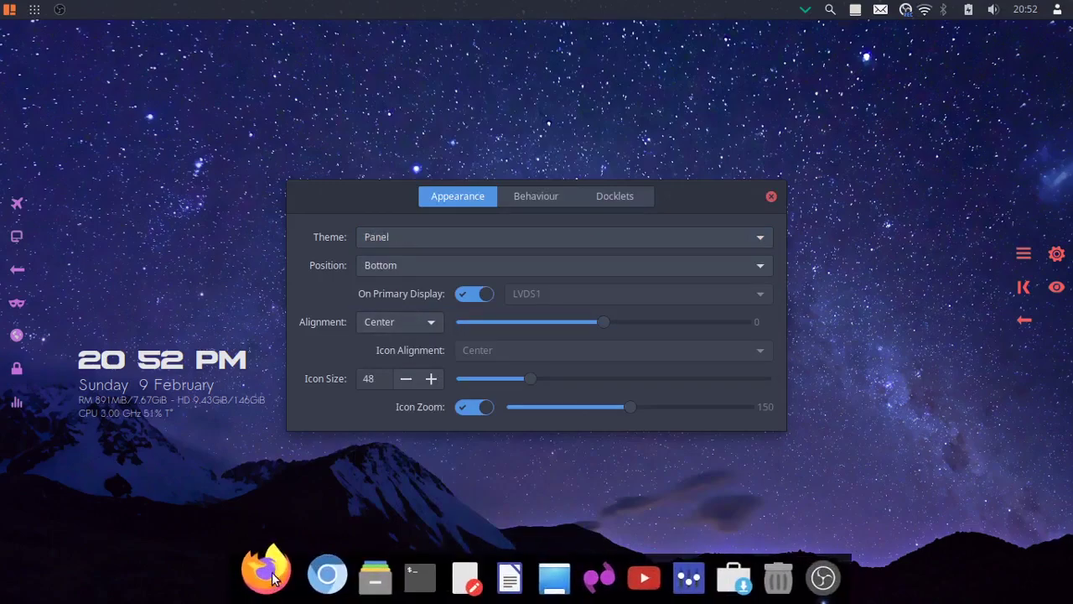
{"action": "left_click", "coordinate": [527, 239]}
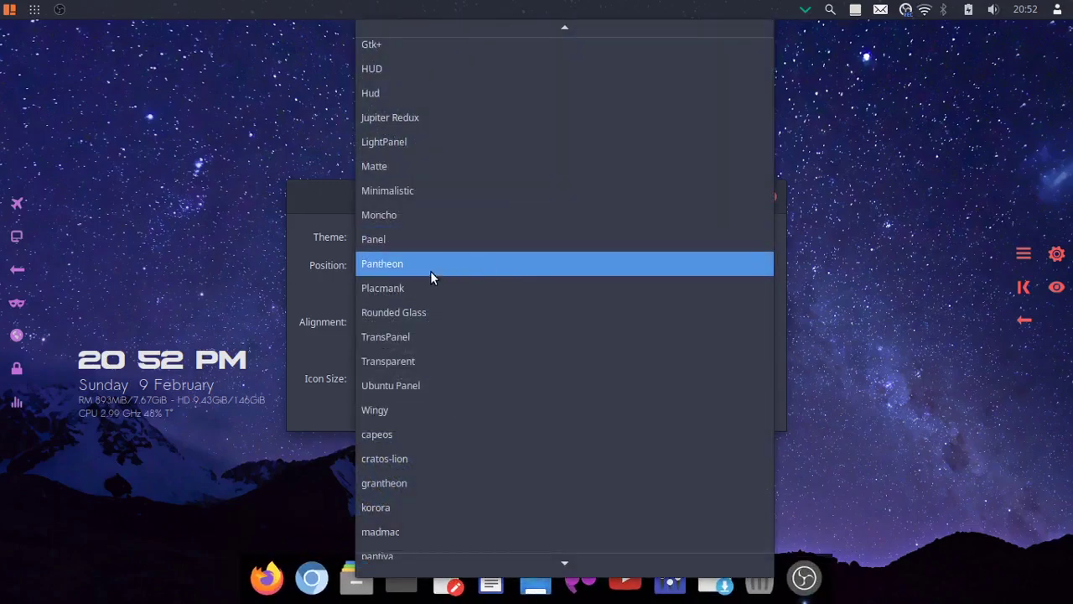
{"action": "left_click", "coordinate": [430, 267]}
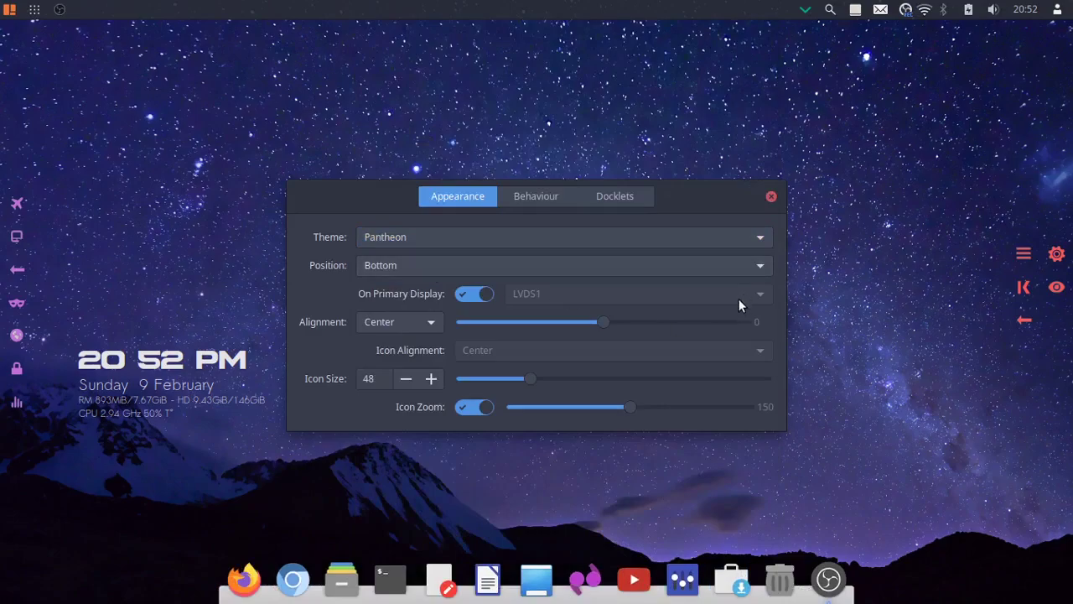
- Preview the dock with the TransPanel theme and with the Ubuntu Panel theme
{"action": "left_click", "coordinate": [541, 238]}
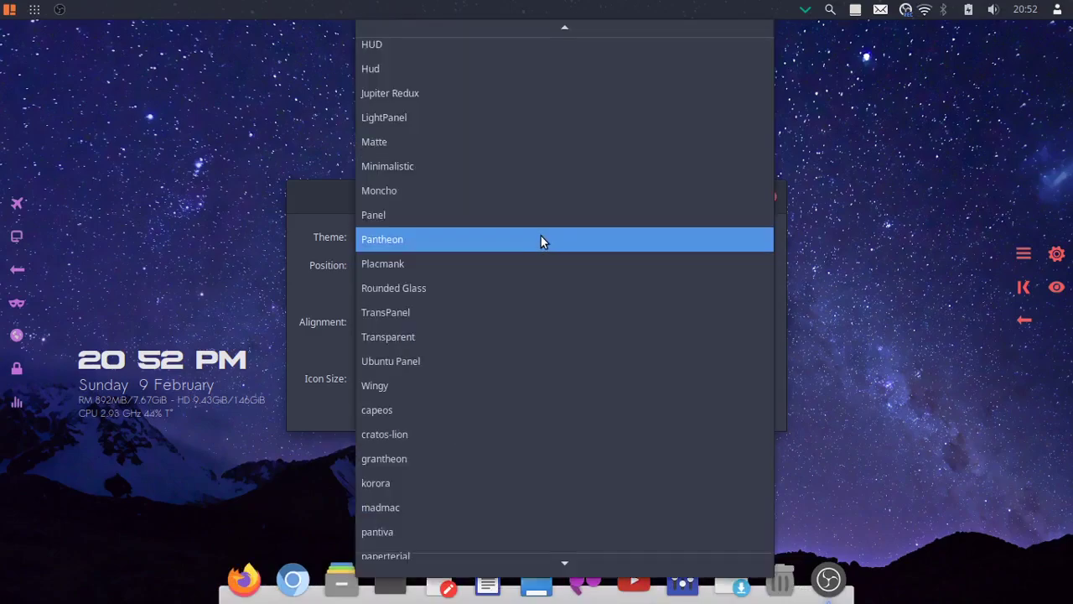
{"action": "left_click", "coordinate": [500, 264]}
{"action": "scroll", "coordinate": [490, 243], "scroll_direction": "down", "scroll_amount": 2}
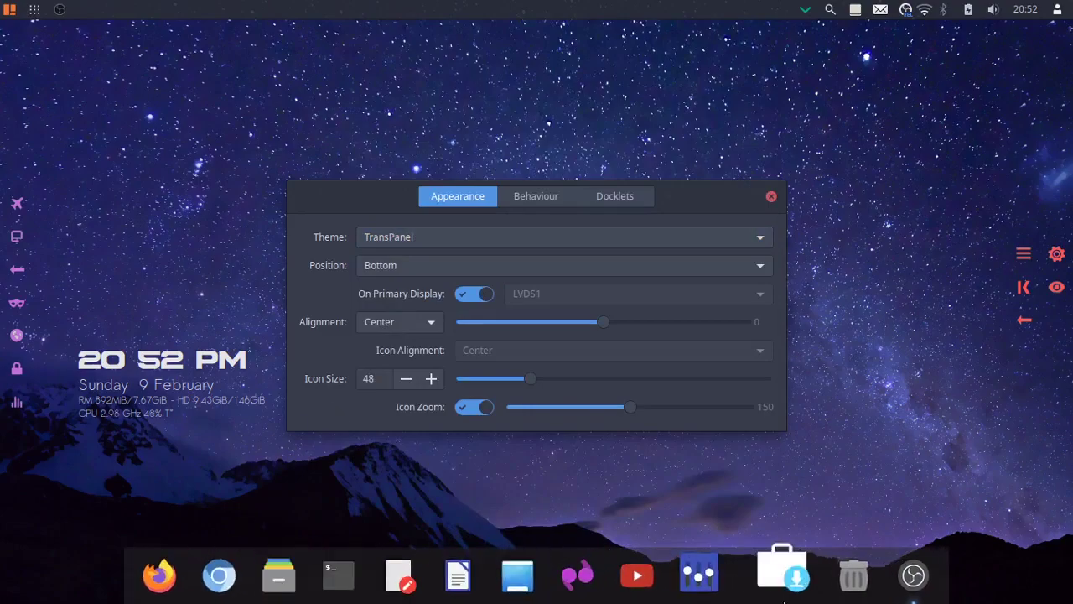
{"action": "left_click", "coordinate": [432, 237]}
{"action": "left_click", "coordinate": [435, 292]}
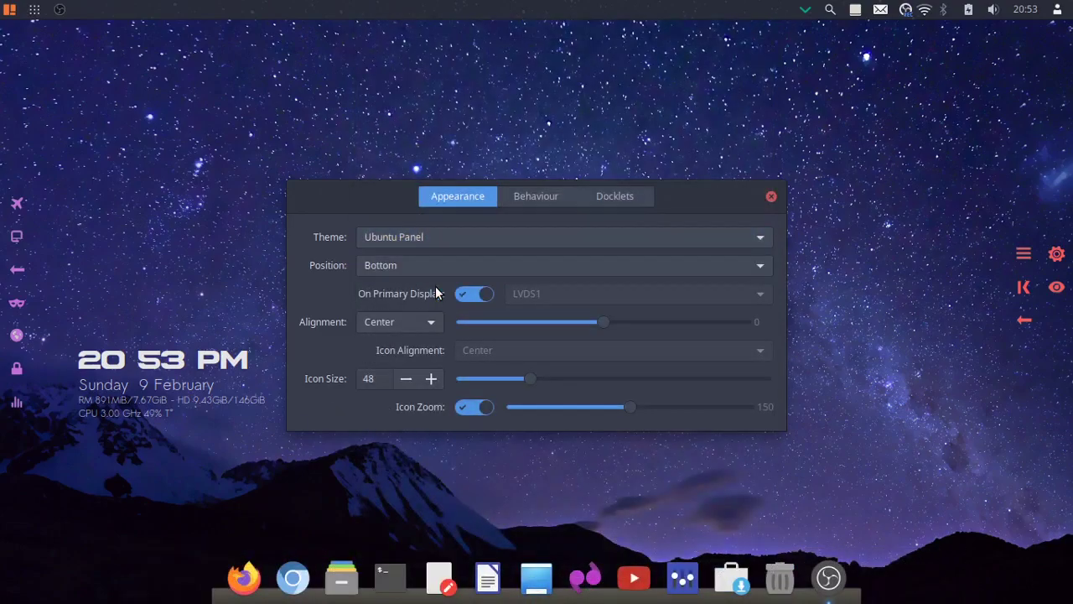
- Try moving the Plank dock to the Left screen edge through its Position setting
{"action": "left_click", "coordinate": [750, 266]}
{"action": "left_click", "coordinate": [750, 270]}
{"action": "left_click", "coordinate": [742, 267]}
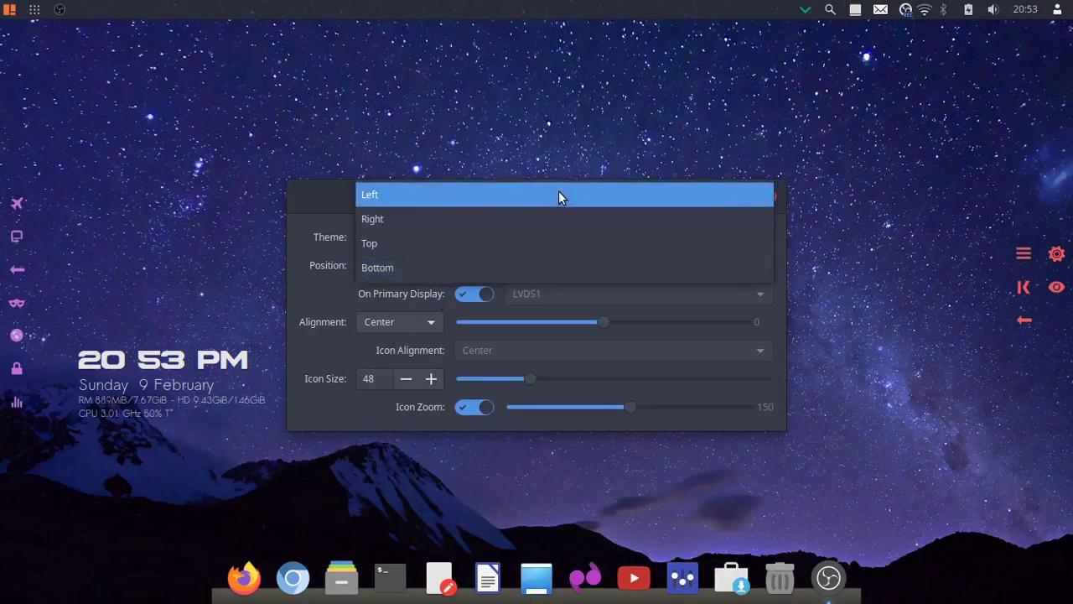
{"action": "left_click", "coordinate": [556, 195]}
- Preview the pantiva dock theme and return the Plank theme to Camilaes
{"action": "left_click", "coordinate": [438, 235]}
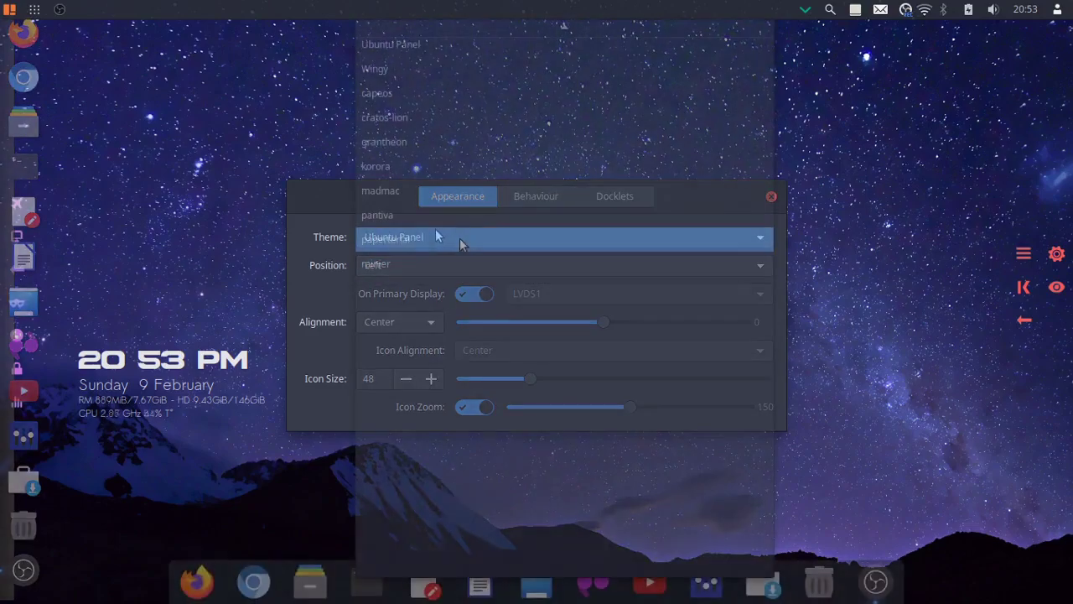
{"action": "left_click", "coordinate": [452, 214]}
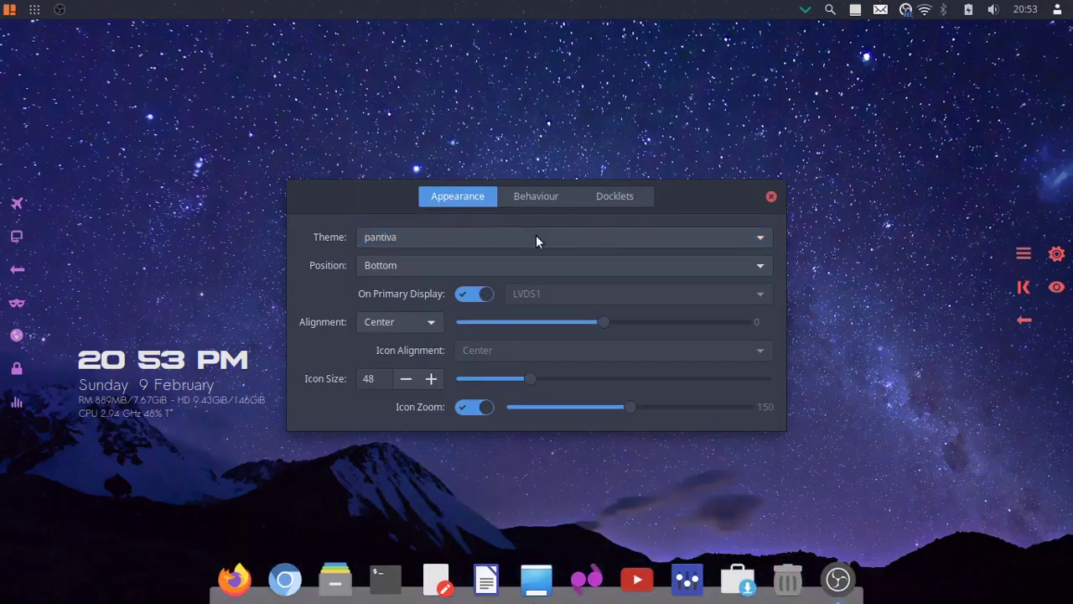
{"action": "left_click", "coordinate": [753, 241]}
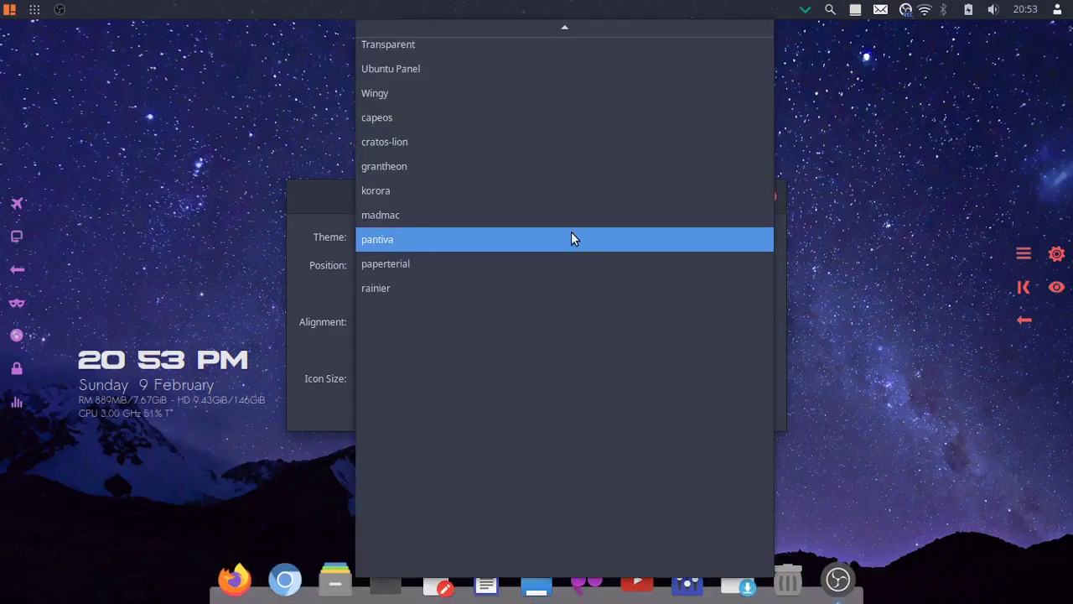
{"action": "scroll", "coordinate": [558, 243], "scroll_direction": "up", "scroll_amount": 5}
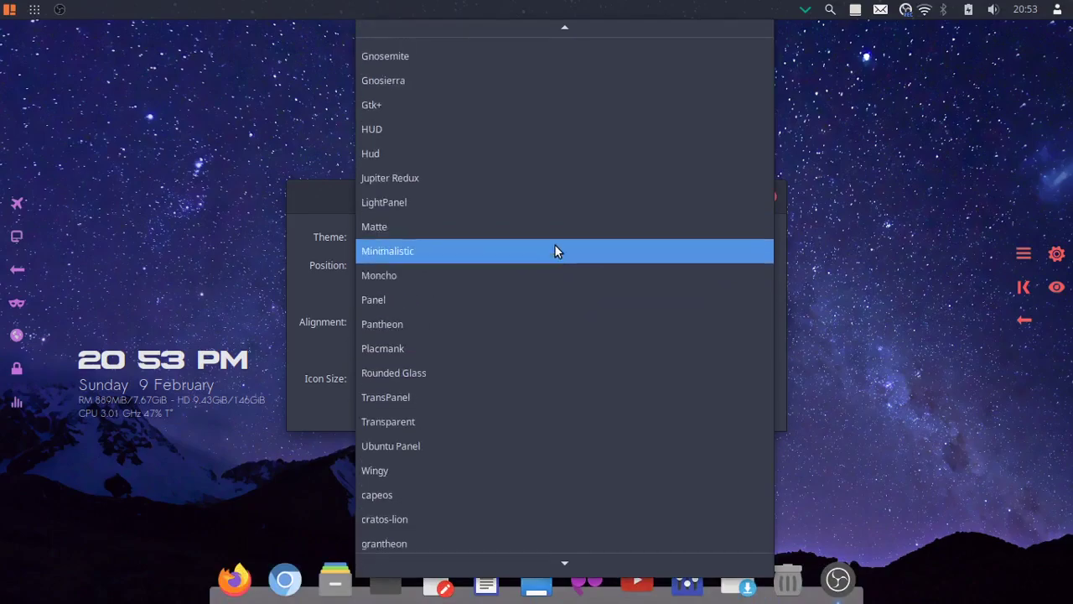
{"action": "scroll", "coordinate": [552, 253], "scroll_direction": "up", "scroll_amount": 4}
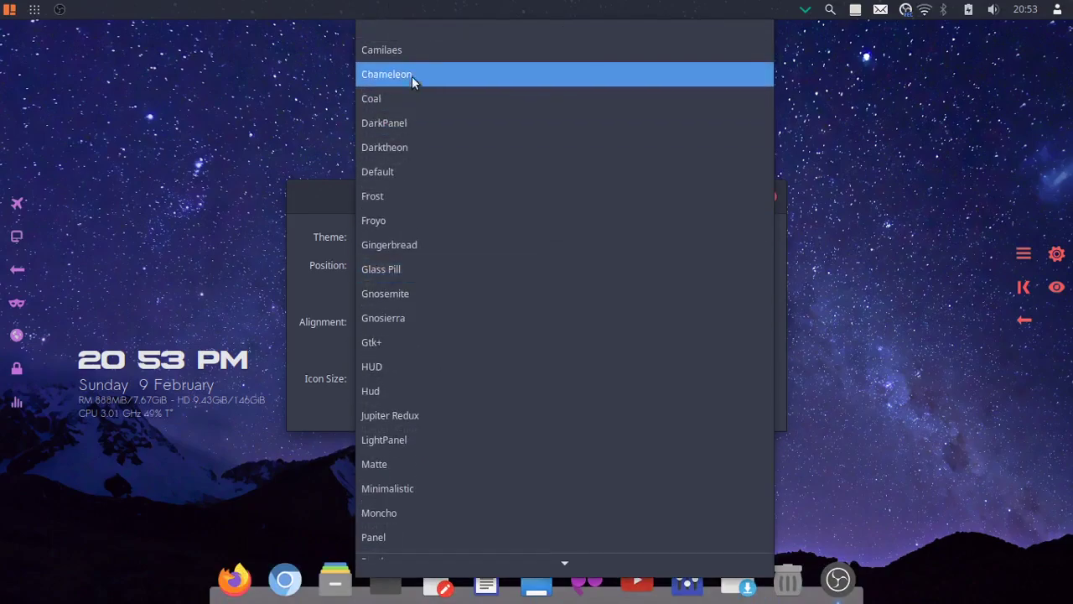
{"action": "left_click", "coordinate": [412, 76]}
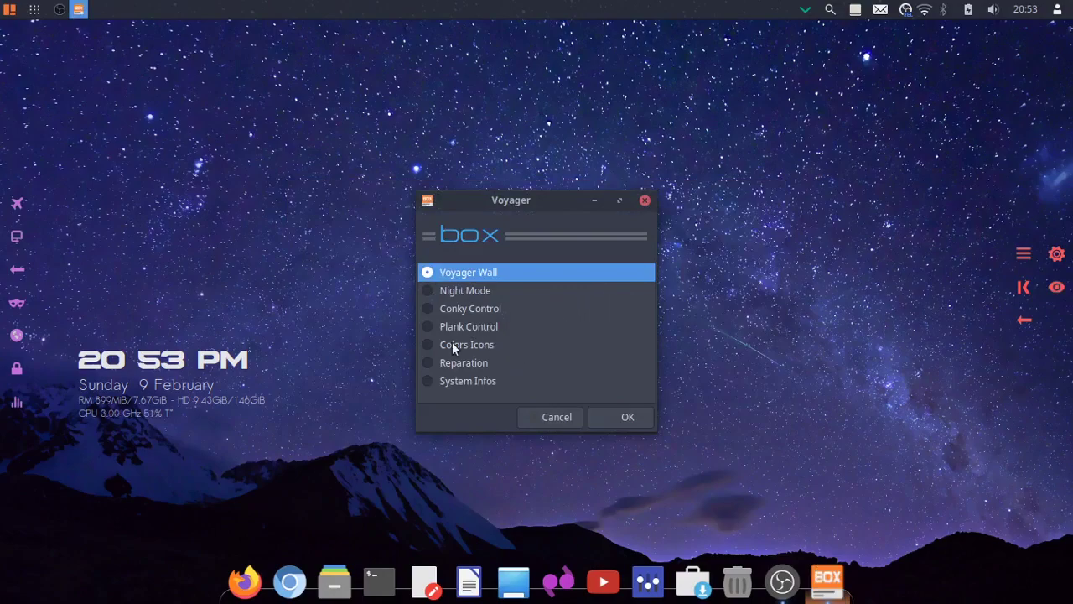
- Open Colors Icons from Voyager Box, set the Panel Lateral icons to Grey and quit the colour tool
{"action": "left_click", "coordinate": [426, 345]}
{"action": "left_click", "coordinate": [602, 417]}
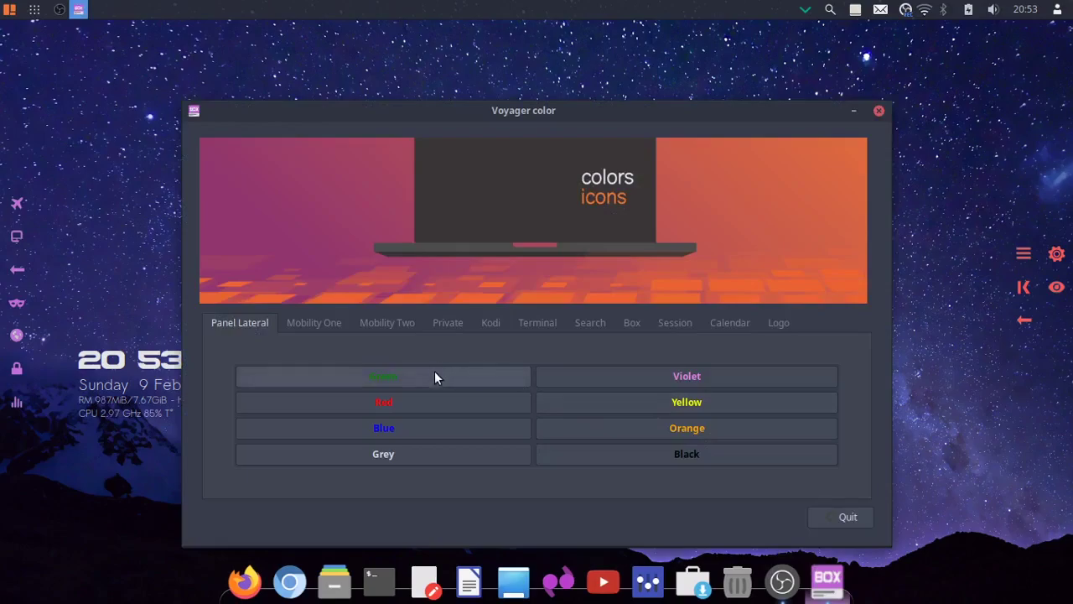
{"action": "left_click", "coordinate": [403, 457]}
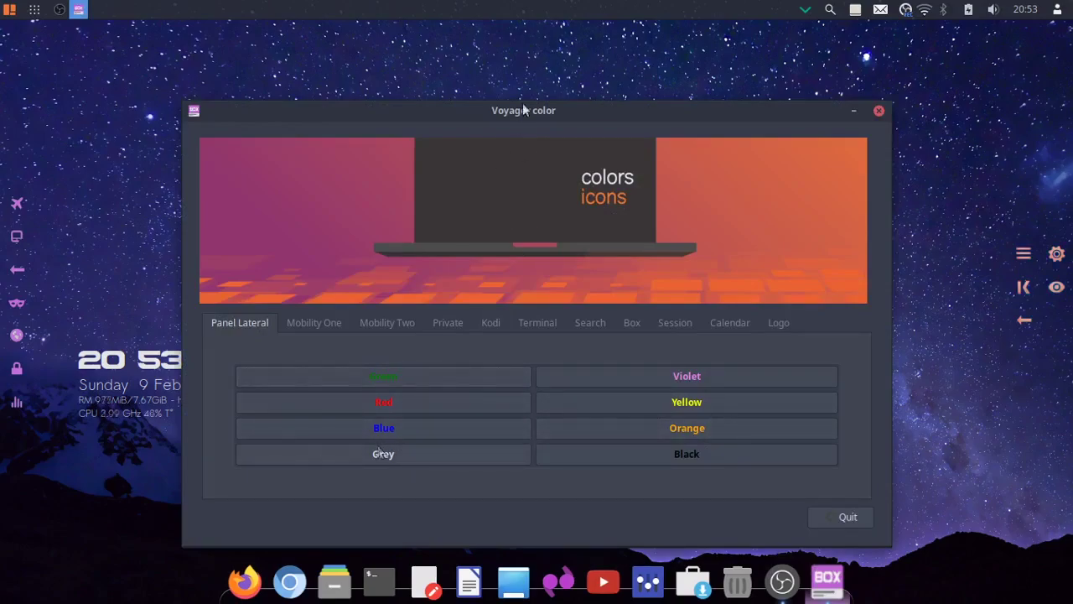
{"action": "left_click", "coordinate": [848, 517]}
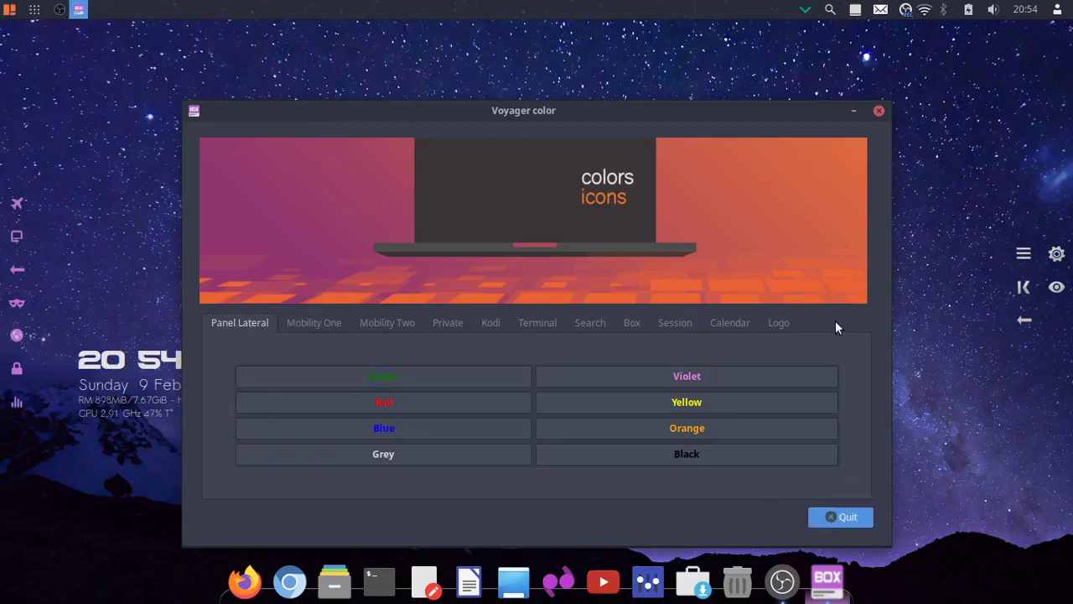
- Open Reparation from Voyager Box, review the available repair and cache-purging options, and close the dialog
{"action": "left_click", "coordinate": [427, 364]}
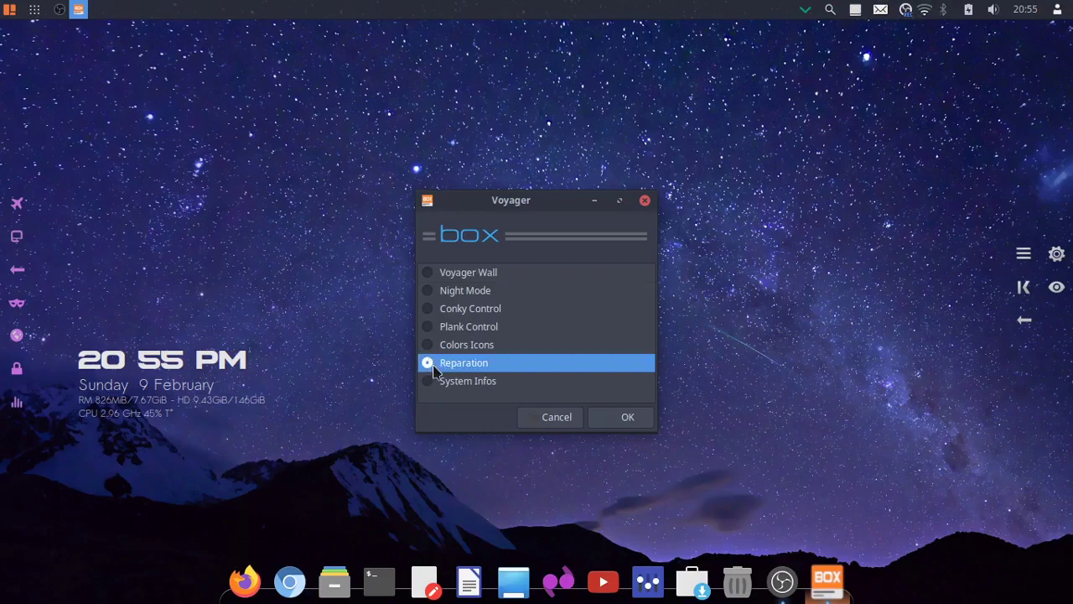
{"action": "left_click", "coordinate": [627, 418]}
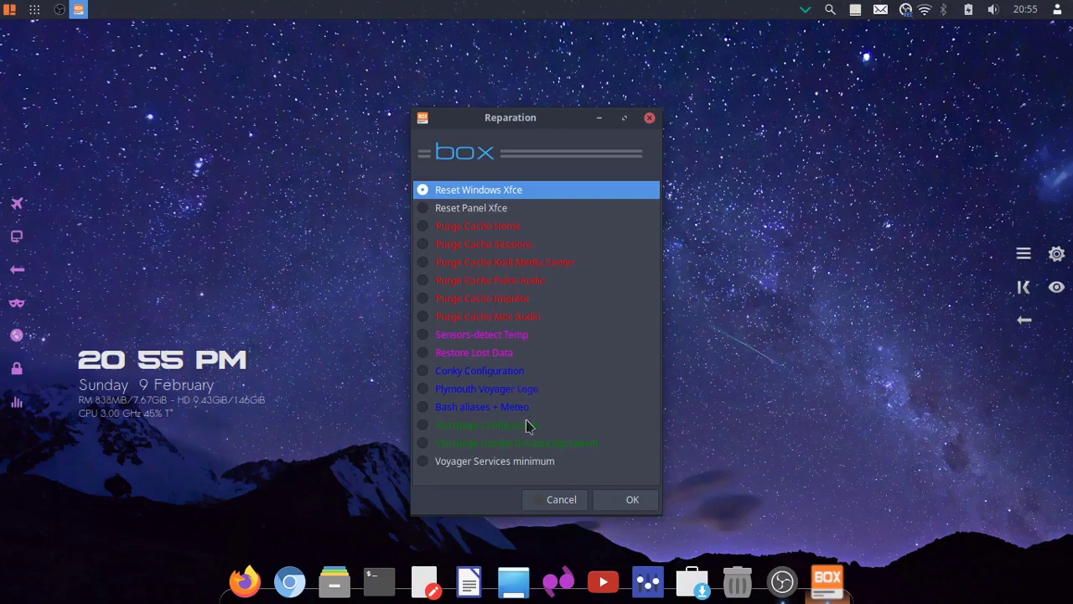
{"action": "left_click", "coordinate": [629, 500]}
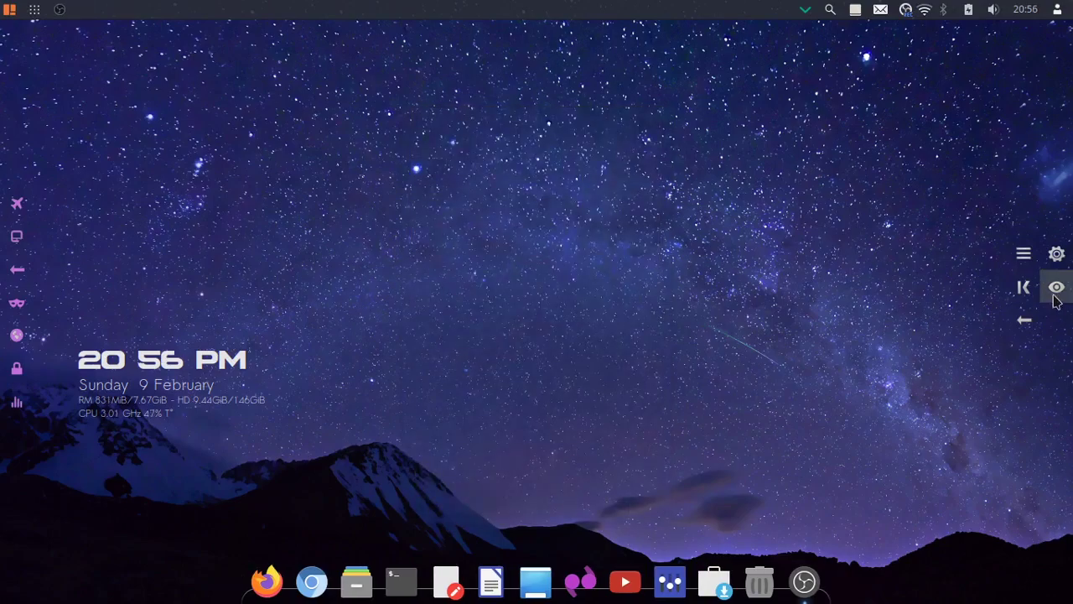
- Reopen Voyager Box, view the computer's hardware and software details in System Infos, and close the terminal window
{"action": "left_click", "coordinate": [1054, 295]}
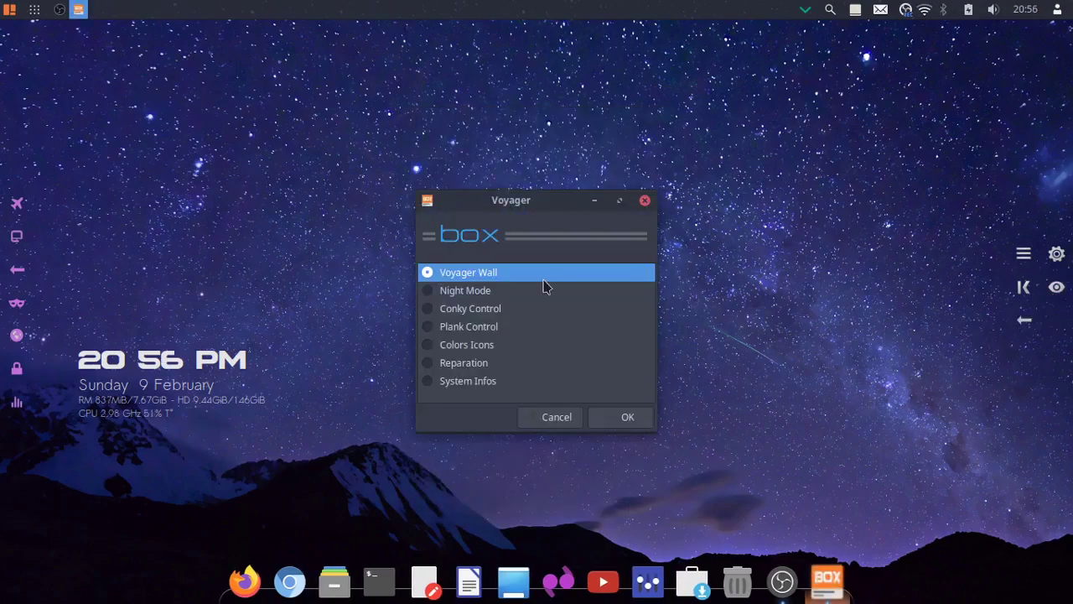
{"action": "left_click", "coordinate": [428, 388]}
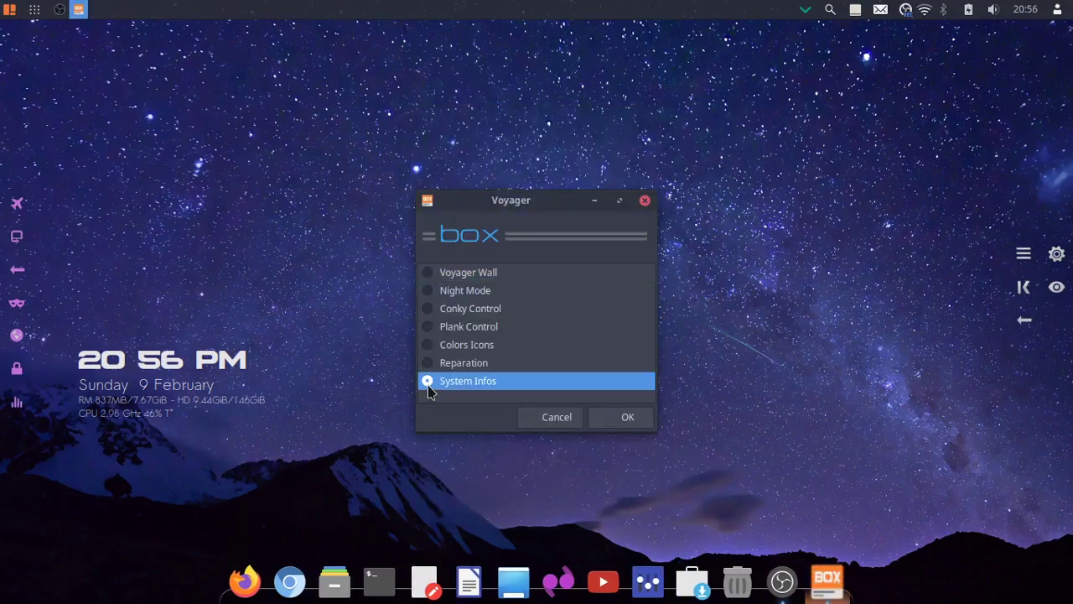
{"action": "left_click", "coordinate": [627, 417]}
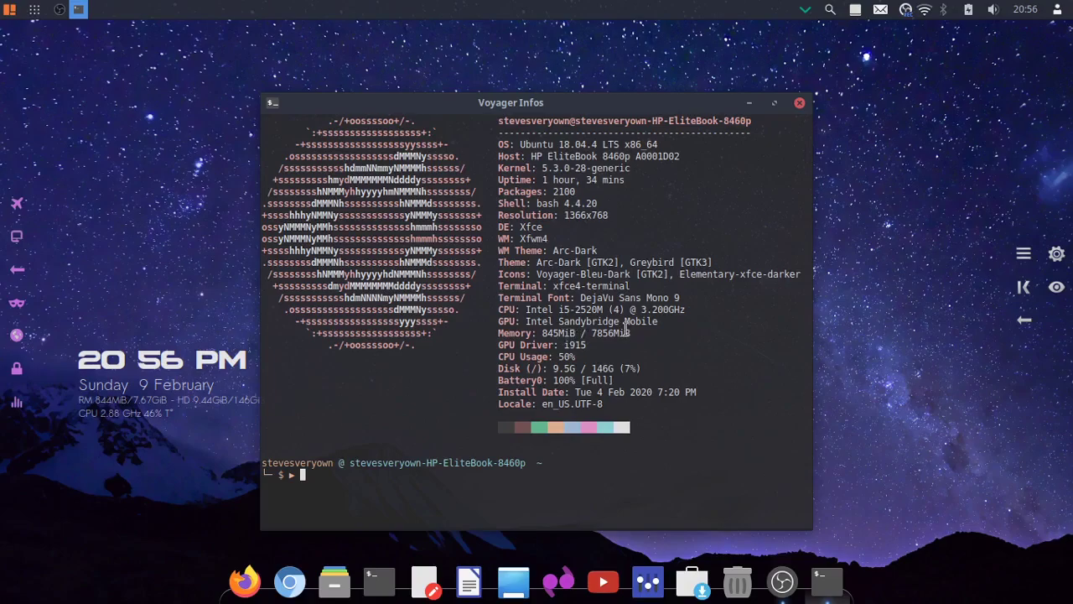
{"action": "key", "text": "alt+F4"}
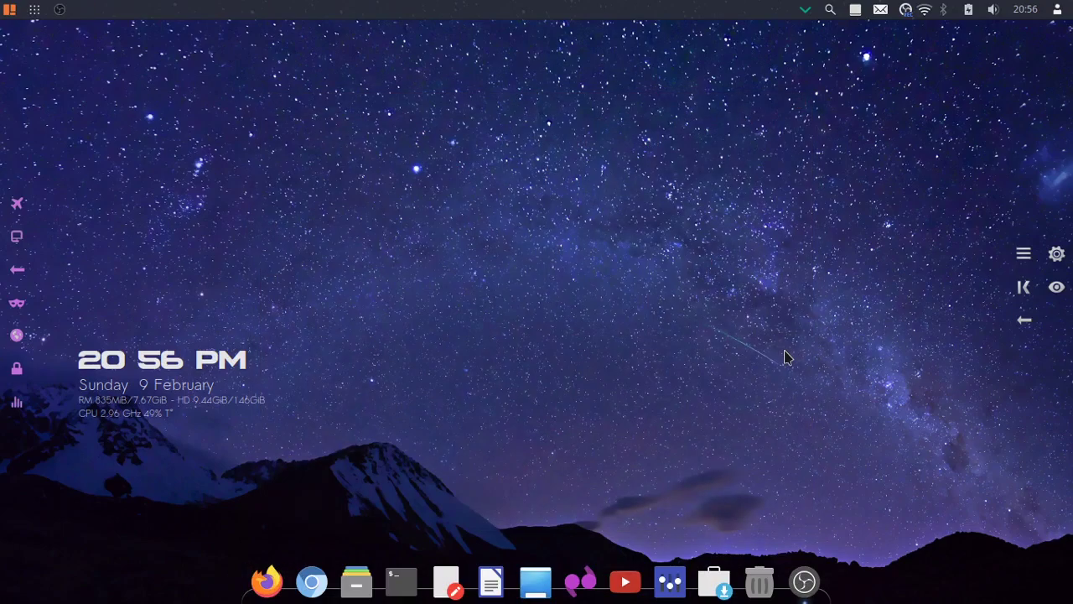